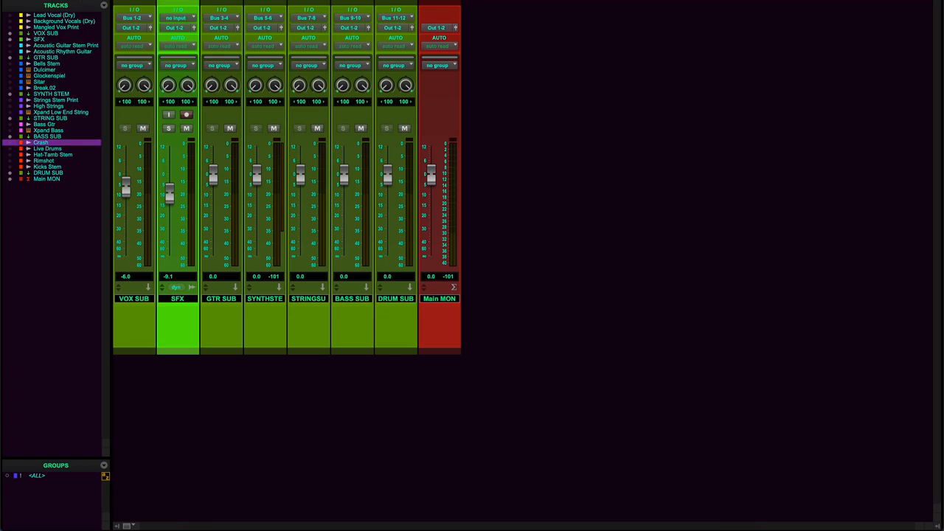
Save the session under a new name: "Lesson 10 (Low Roar)" followed by the teacher's name and the date 6-6-25.
left_click(78, 1)
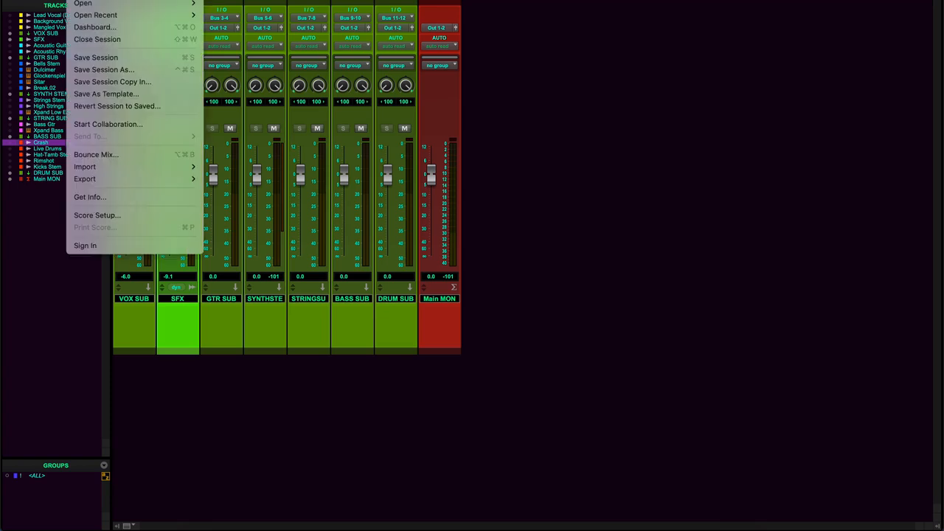
left_click(103, 70)
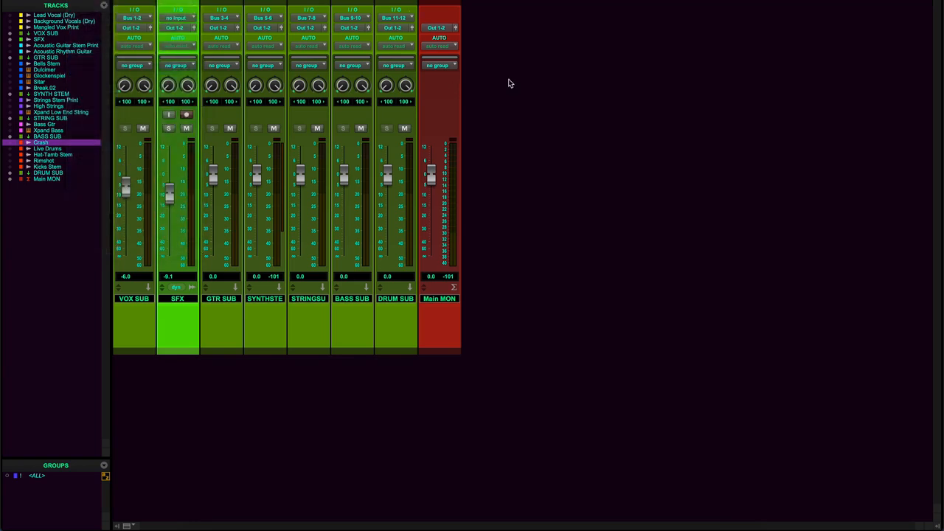
left_click_drag(535, 98, 432, 97)
key("BackSpace")
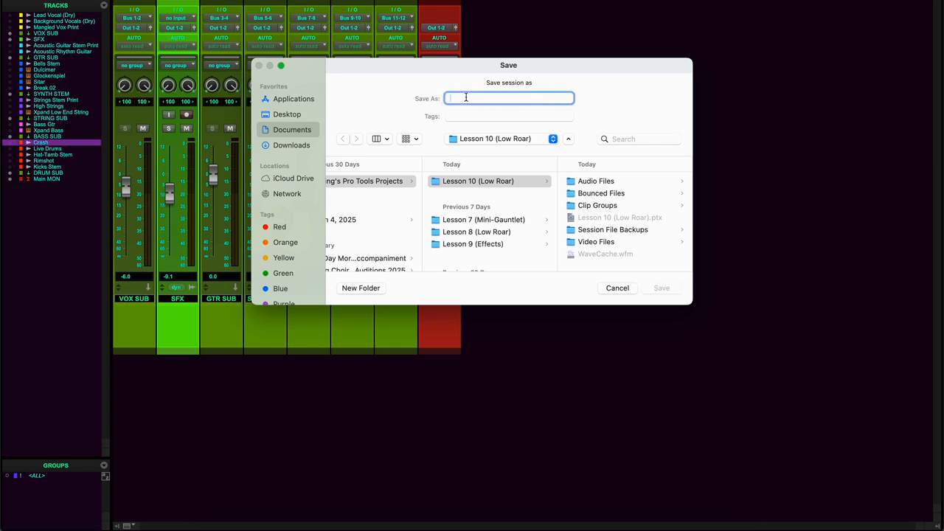
key("super+z")
left_click(530, 98)
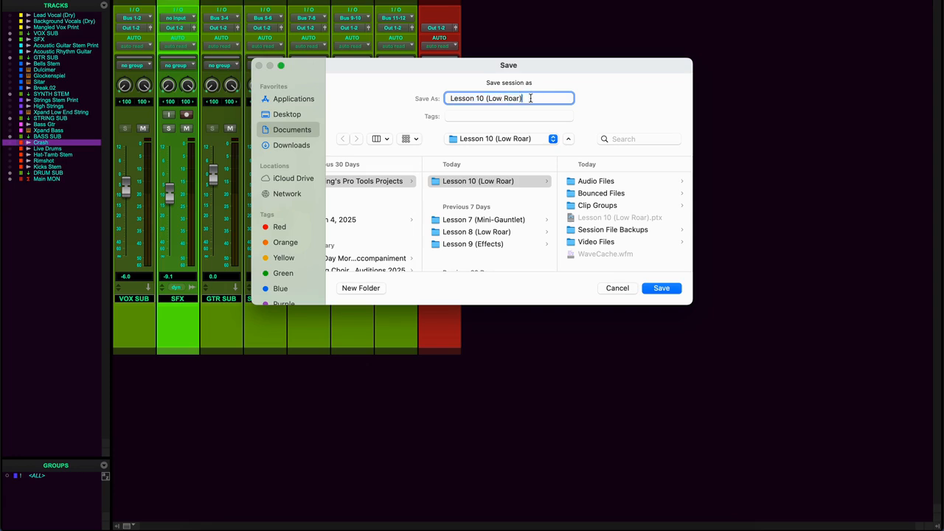
key("BackSpace")
key("BackSpace")
type("Mr")
type(". King - 6")
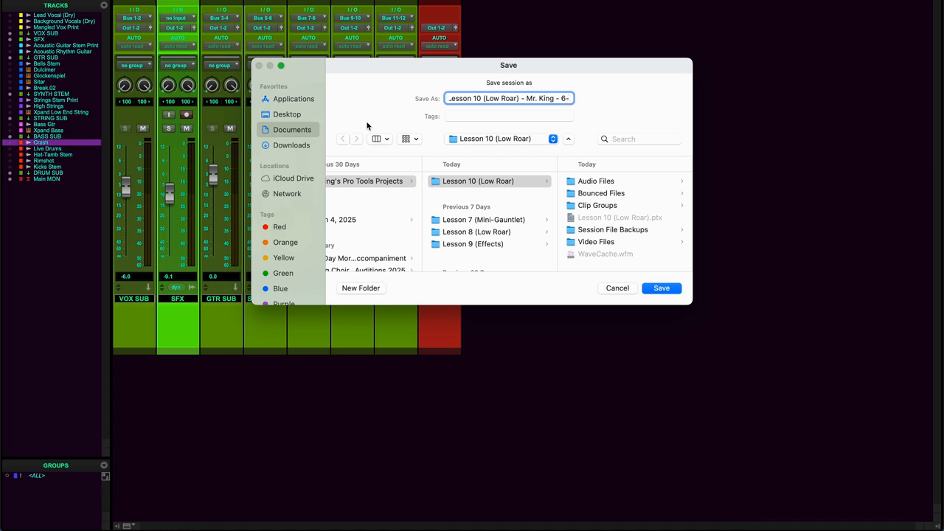
type("-6-25")
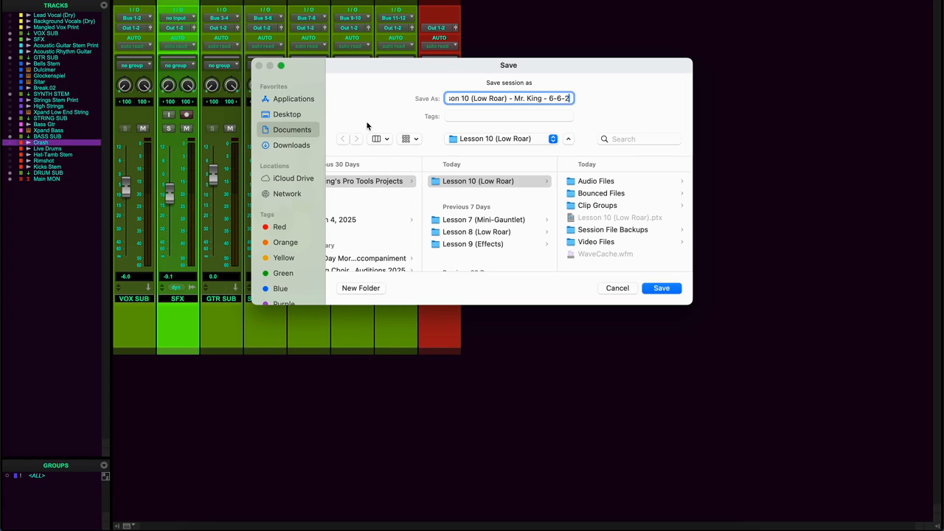
left_click(661, 288)
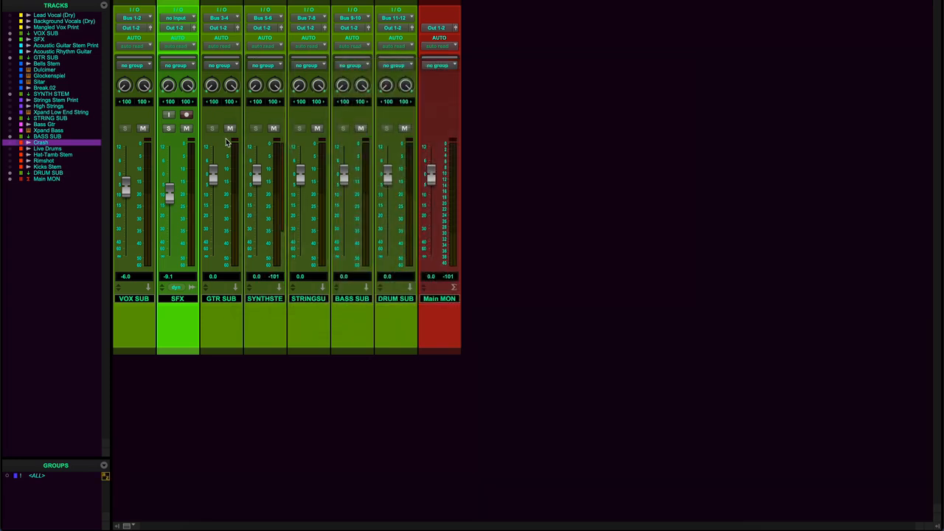
Switch between the Mix and Edit windows, ending in the Edit window.
key("ctrl+equal")
scroll(241, 160, "up", 3)
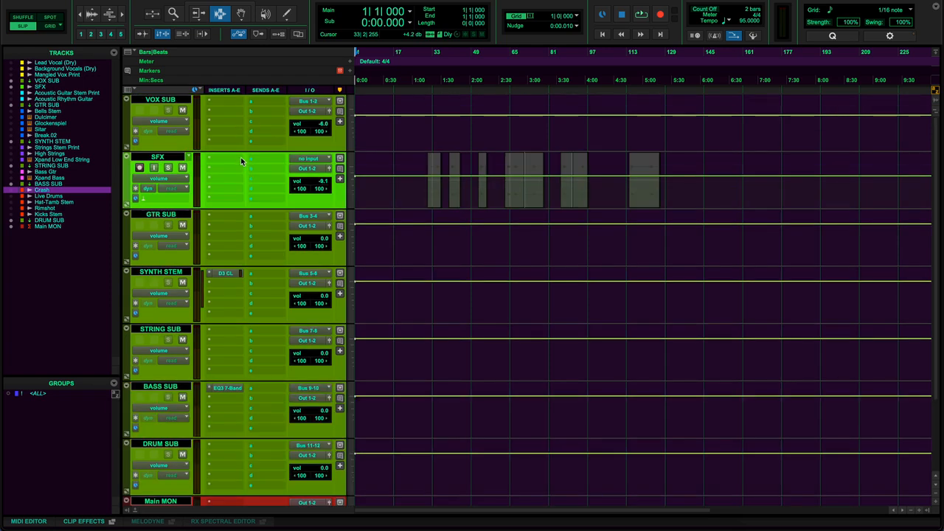
key("ctrl+equal")
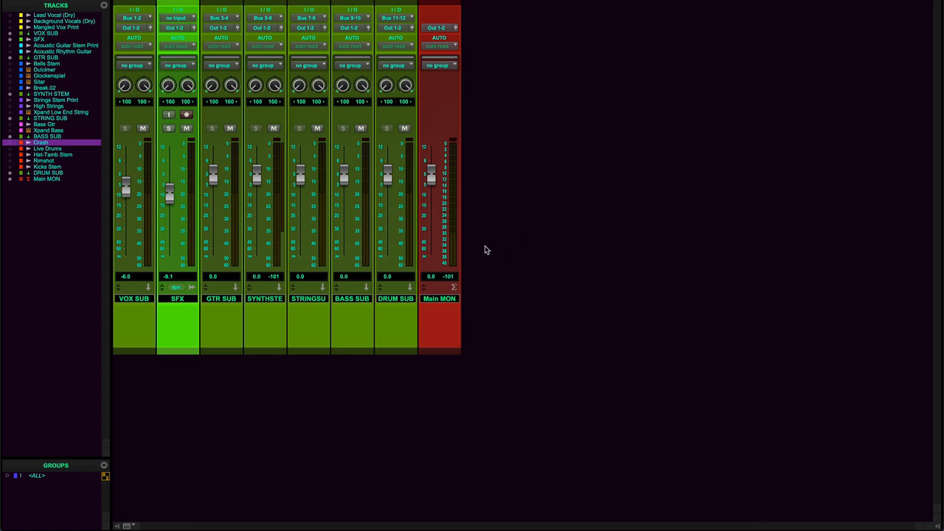
key("ctrl+equal")
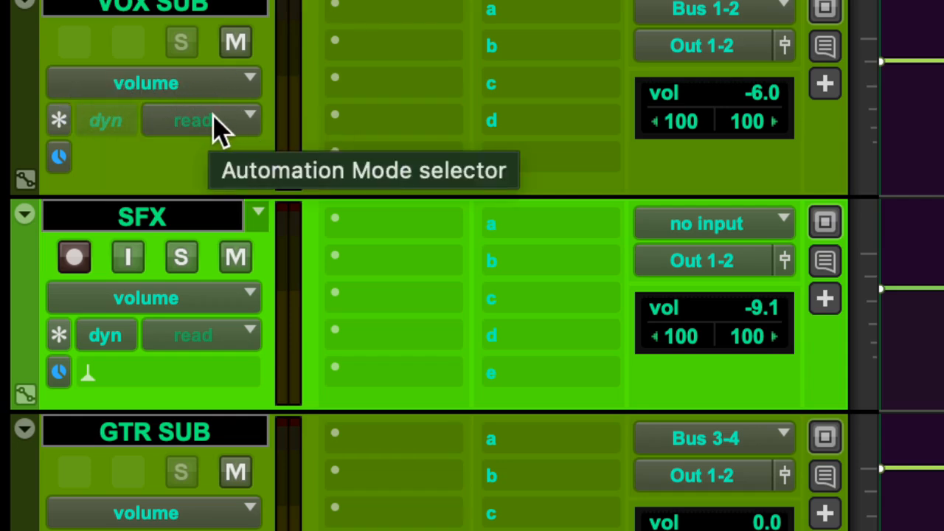
Examine the automation modes available for the VOX SUB track without changing the mode.
left_click(213, 122)
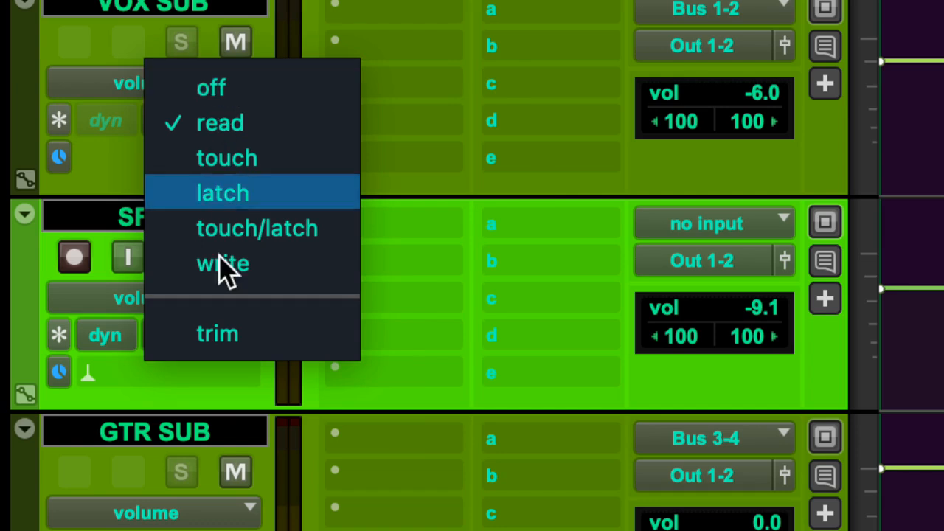
left_click(118, 171)
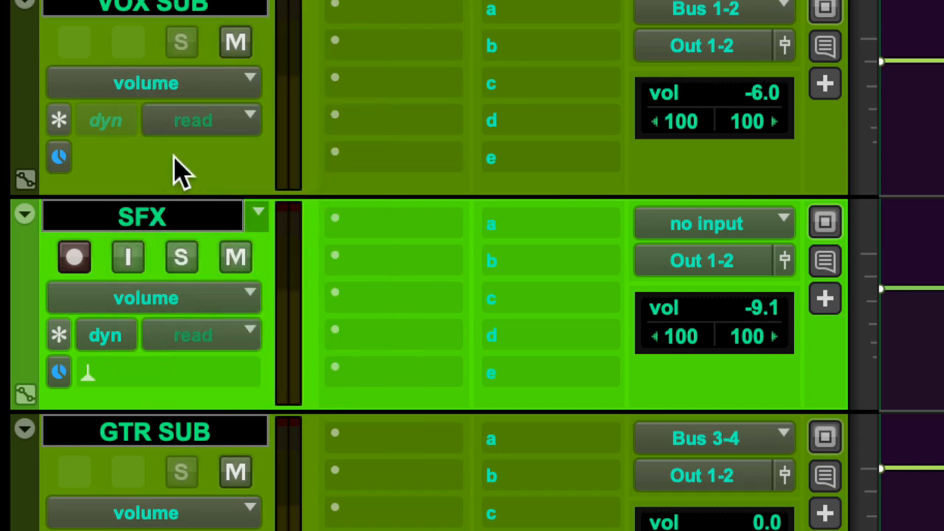
left_click(194, 122)
left_click(129, 166)
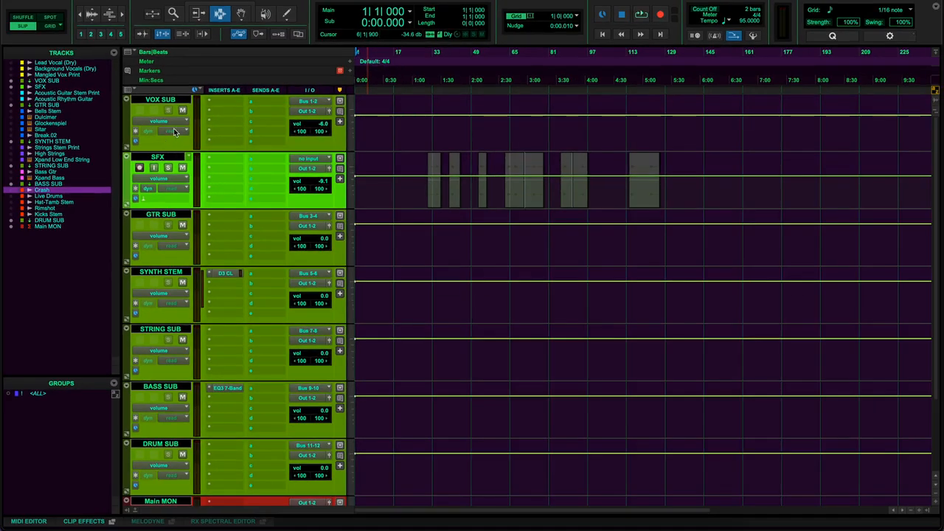
left_click(207, 123)
left_click(149, 143)
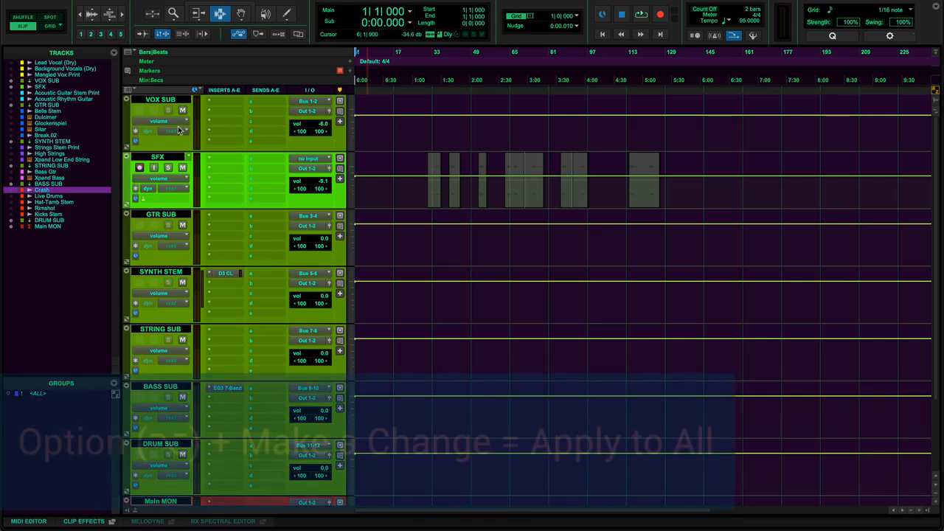
Set the automation mode to off on all tracks at once, and restore all of them to read.
left_click(170, 134)
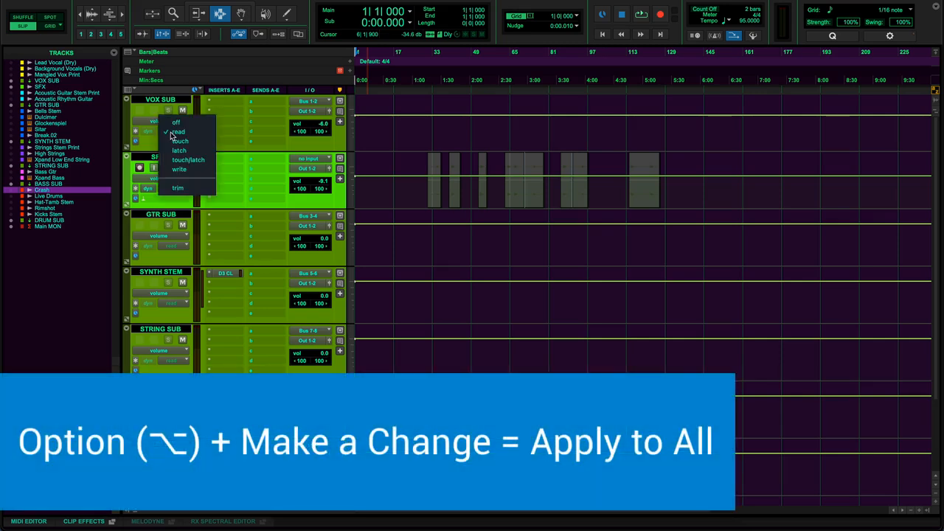
left_click(171, 117, "alt")
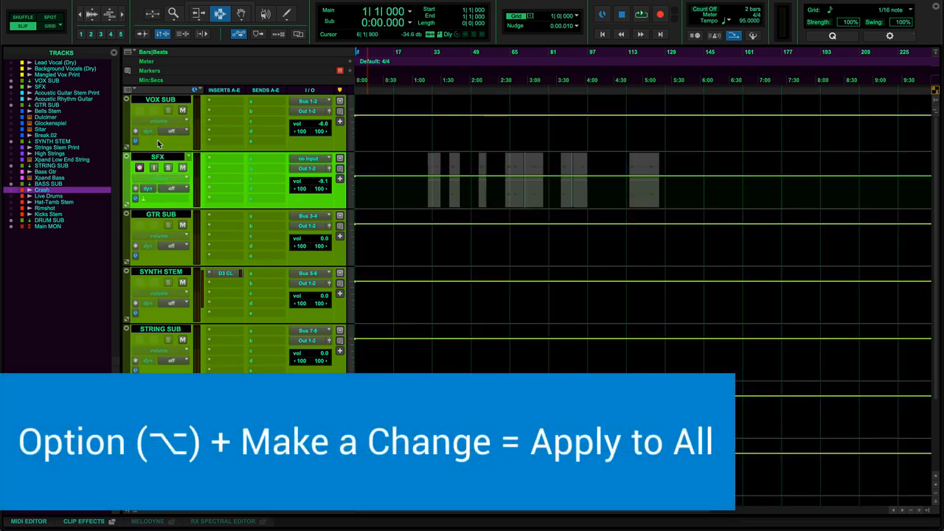
left_click(160, 127)
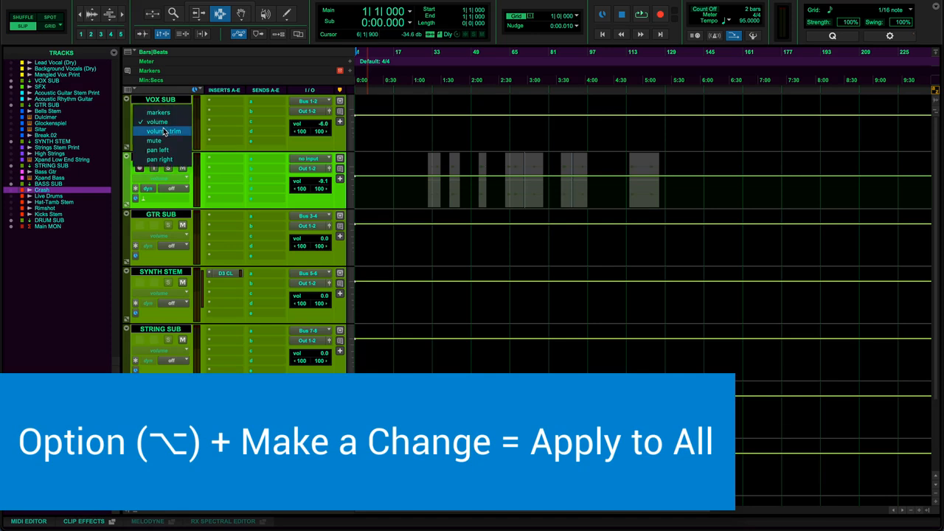
left_click(169, 135)
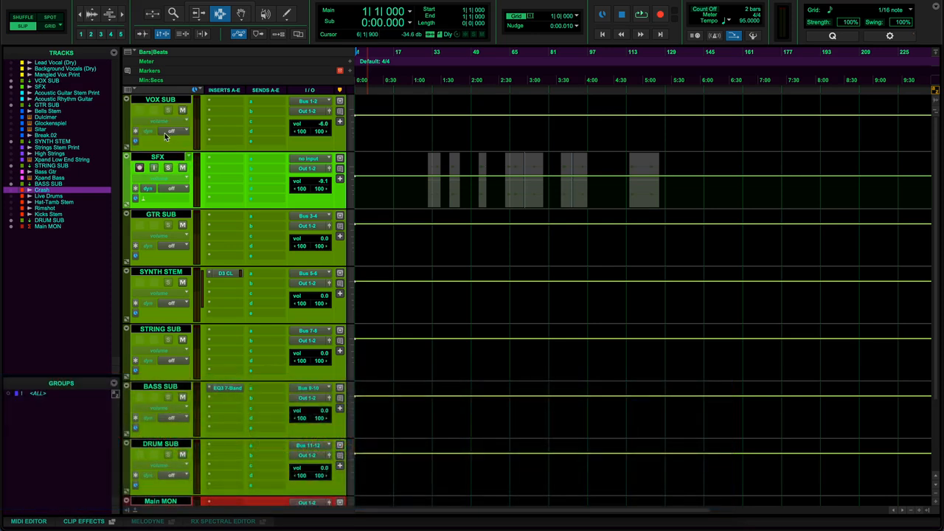
left_click(171, 133)
left_click(177, 148, "alt")
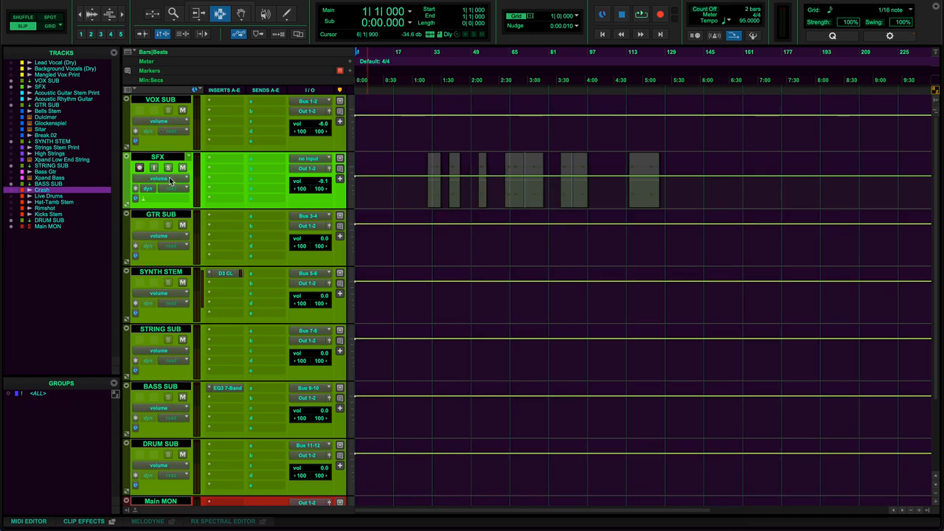
Check the track view options on VOX SUB and the view setting of the remaining sub tracks.
left_click(170, 121)
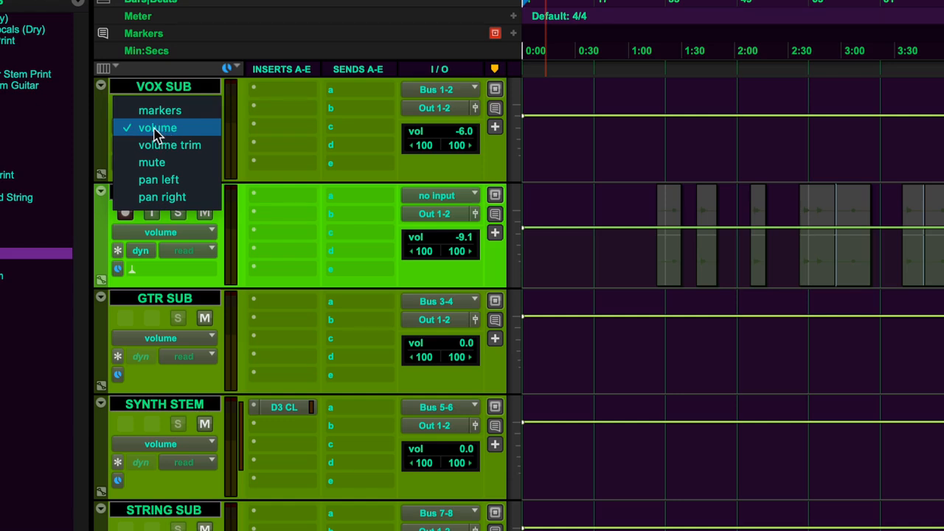
left_click(248, 34)
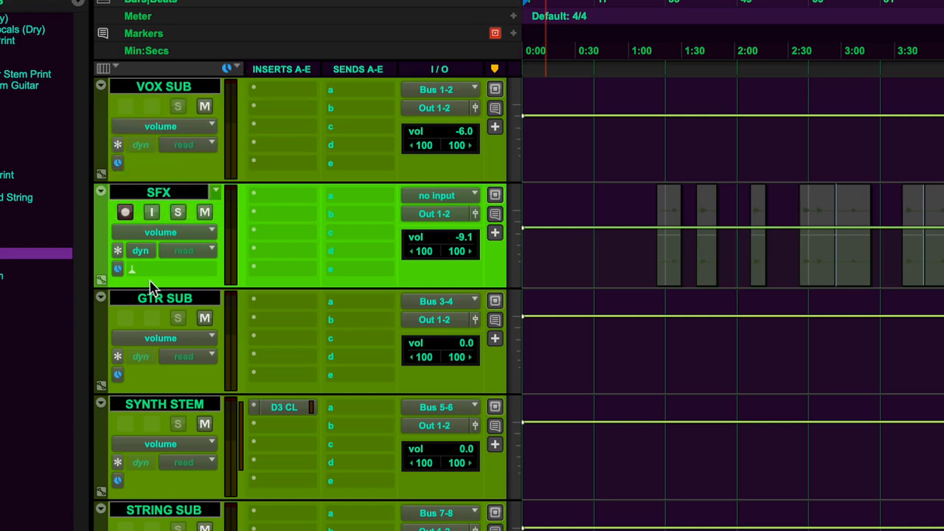
scroll(155, 321, "down", 3)
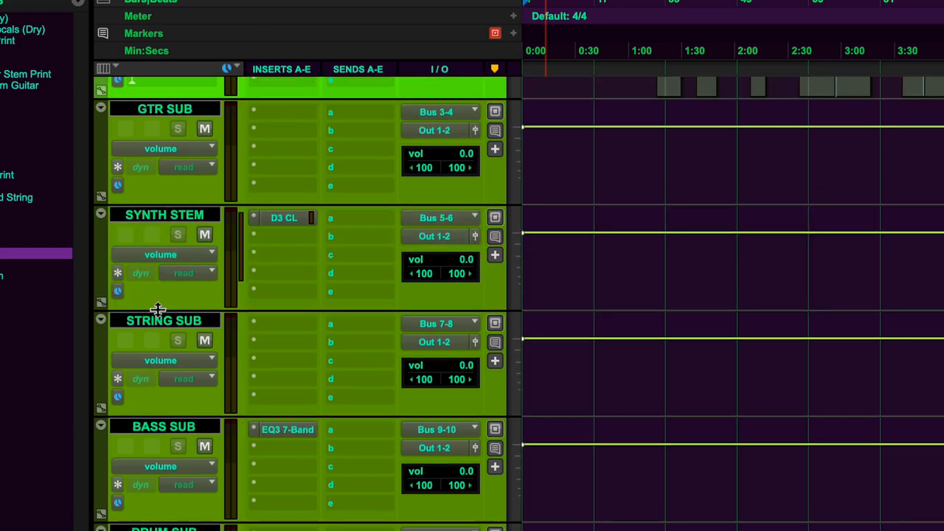
scroll(155, 287, "up", 3)
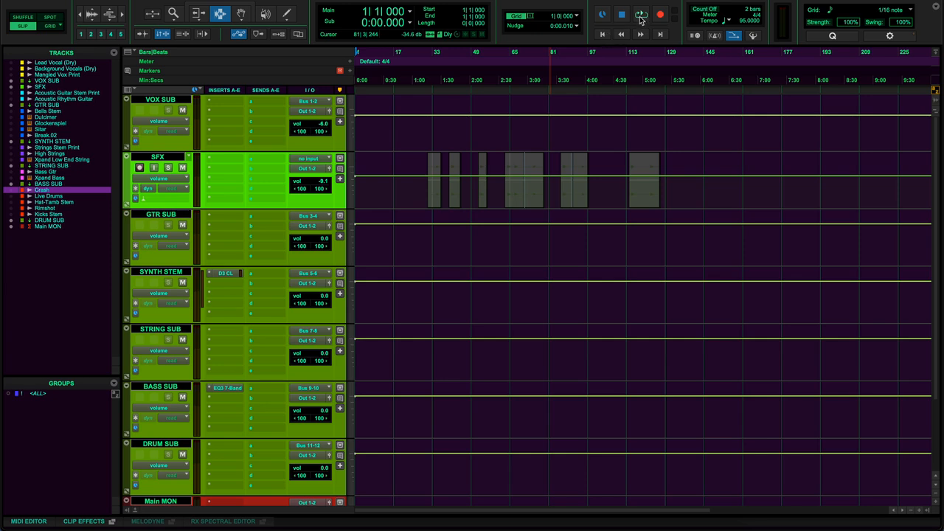
Toggle loop playback mode off and on several times, leaving it turned off.
right_click(641, 19)
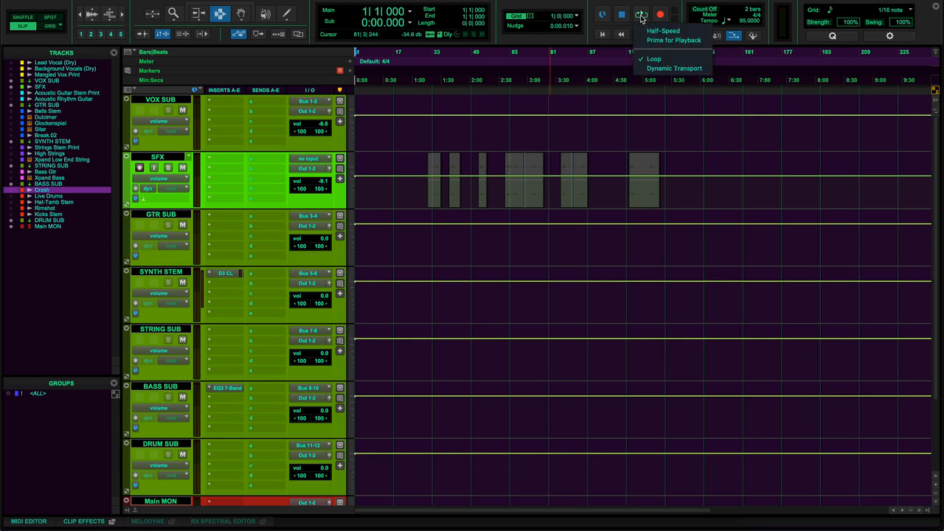
left_click(652, 59)
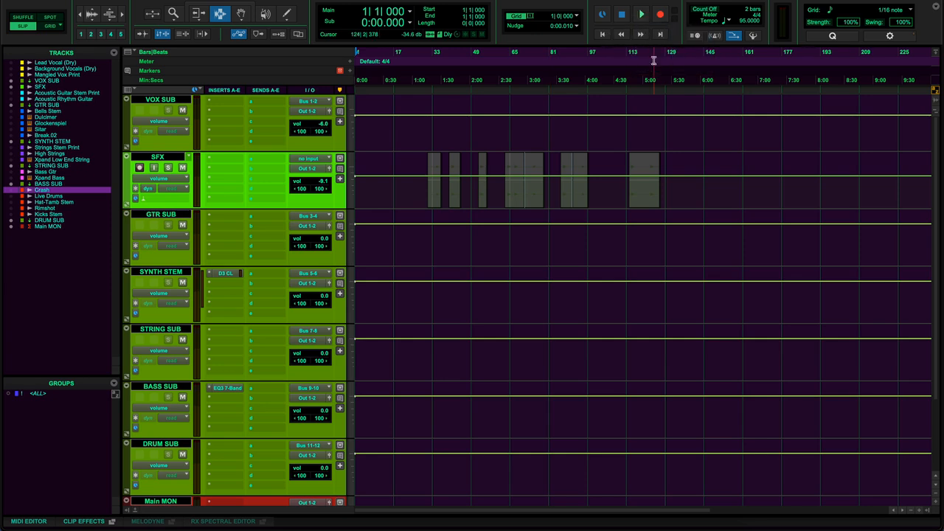
right_click(641, 16)
left_click(667, 60)
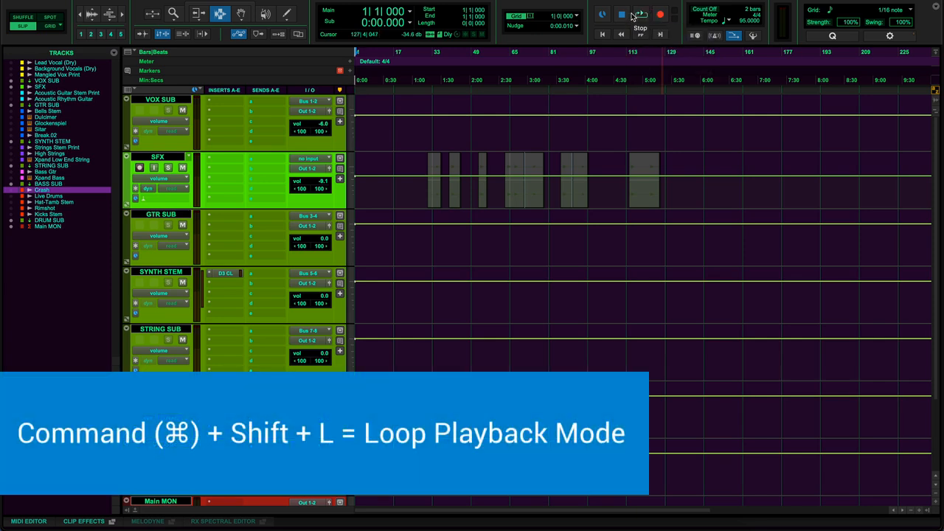
key("super+shift+l")
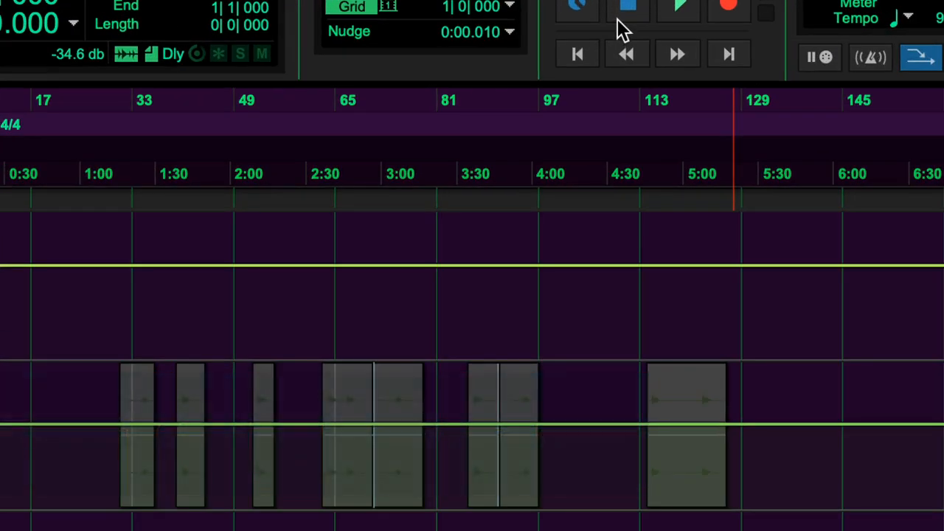
key("super+shift+l")
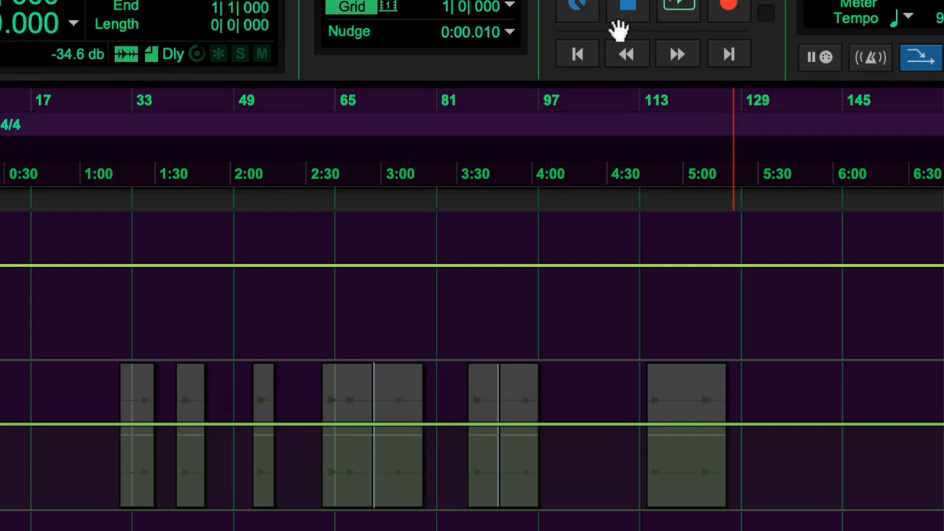
key("super+shift+l")
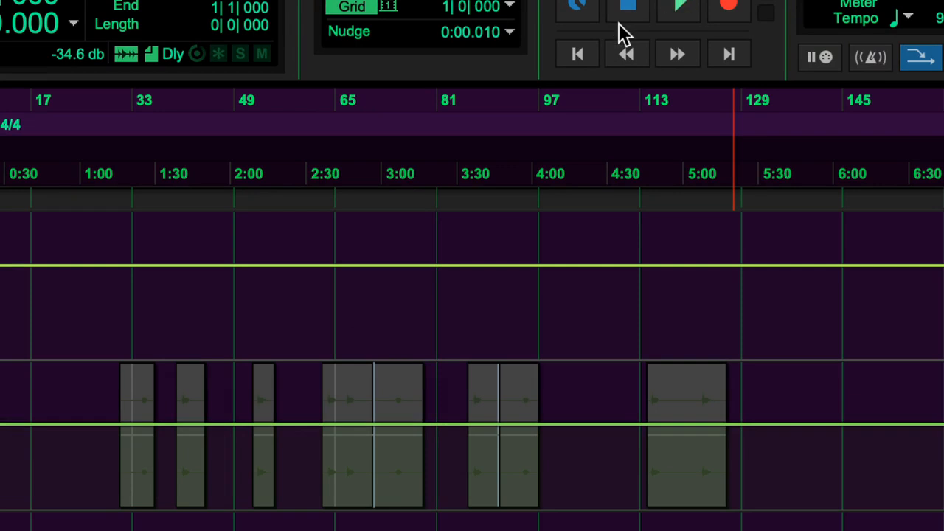
Set the edit mode to Grid, toggling through Relative Grid mode and back.
left_click_drag(533, 127, 516, 130)
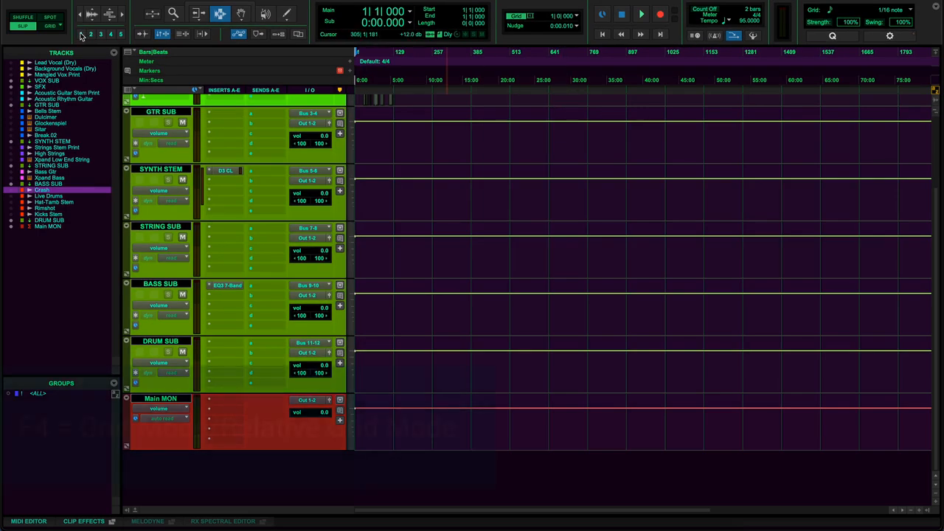
key("F4")
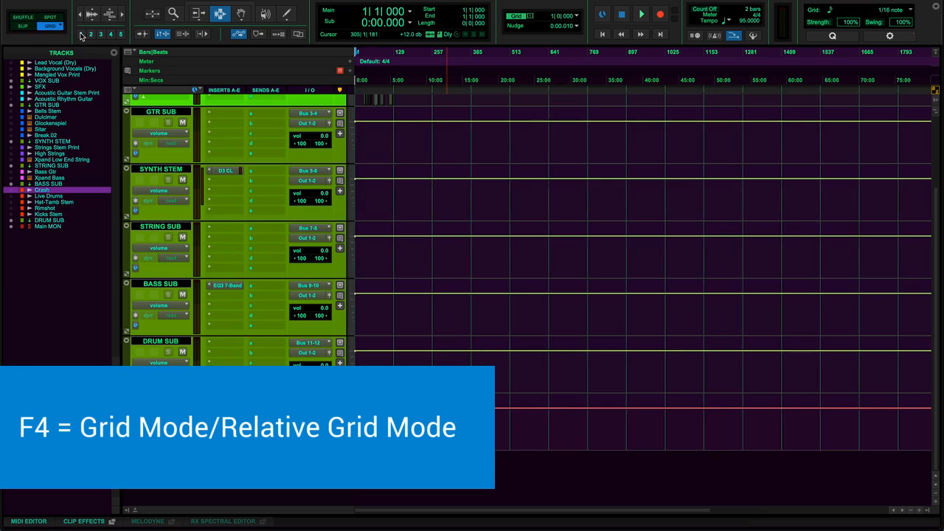
key("F4")
key("F4")
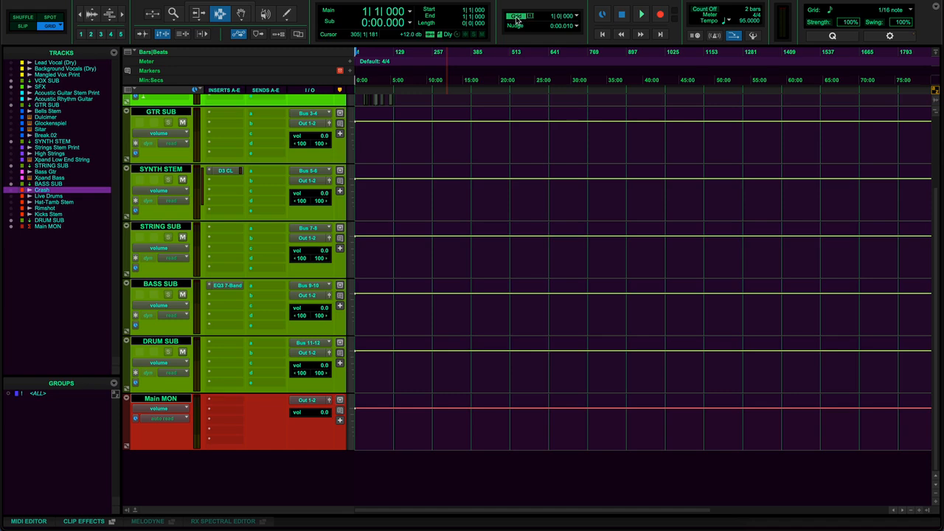
Show the grid lines in the timeline and choose 1 bar as the grid value.
scroll(517, 21, "up", 3)
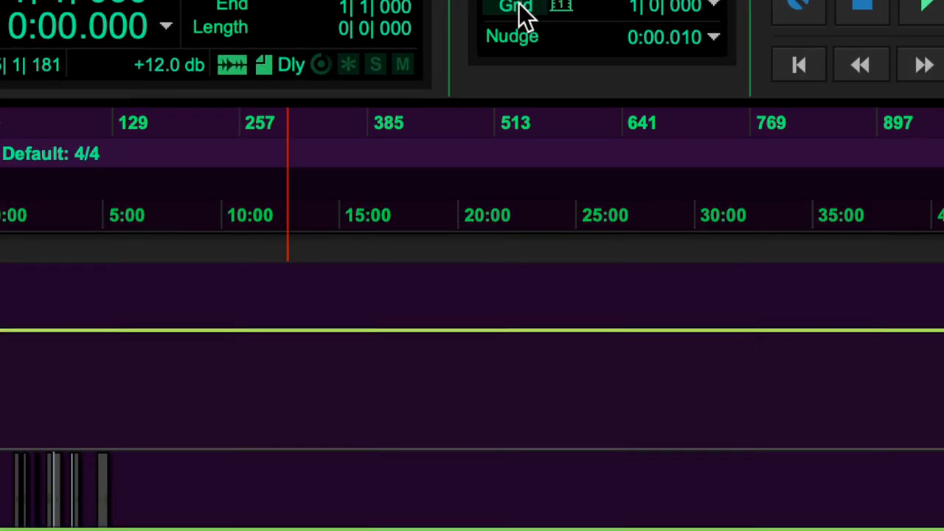
left_click(516, 7)
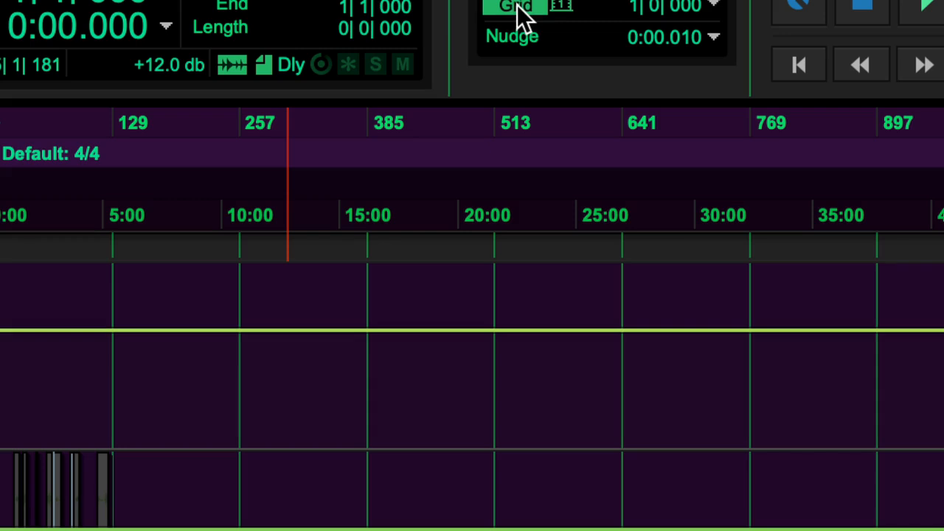
left_click(563, 14)
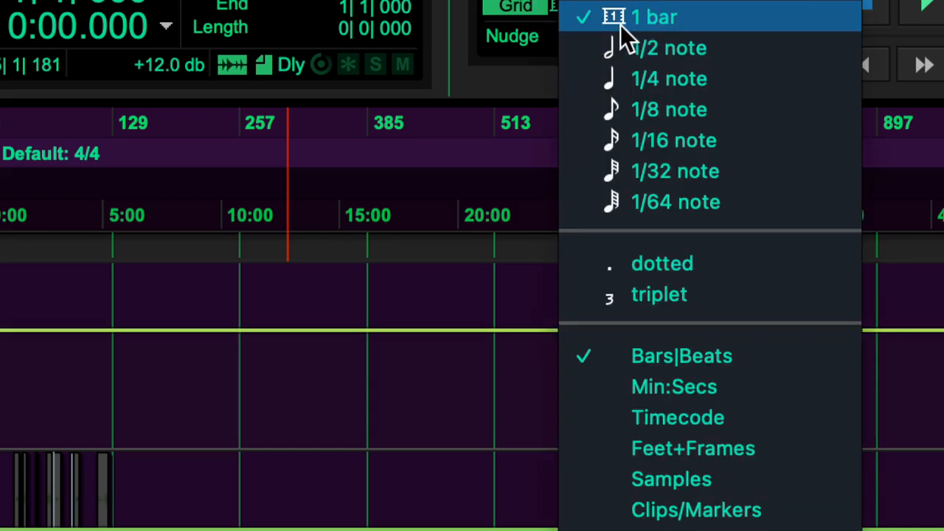
left_click(621, 24)
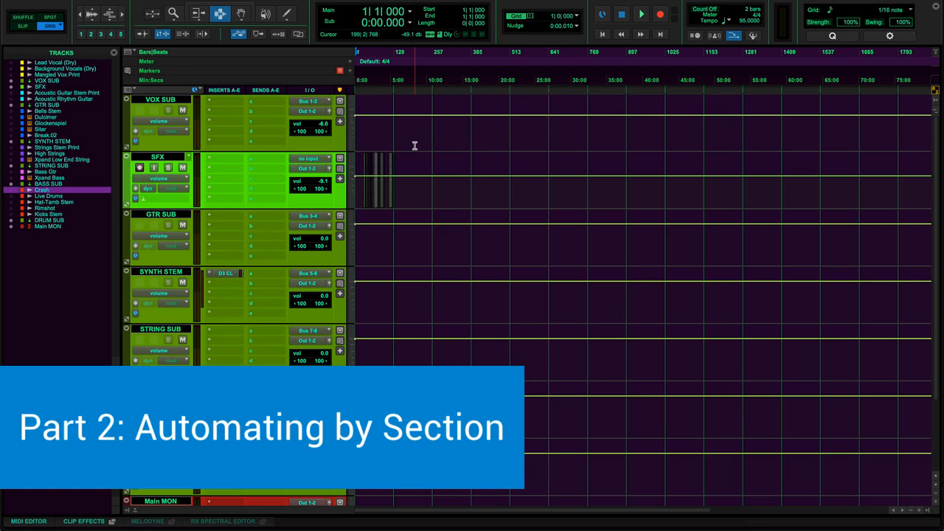
Activate the Grabber tool, fit the session in the timeline and hide the Min:Secs ruler.
left_click(238, 14)
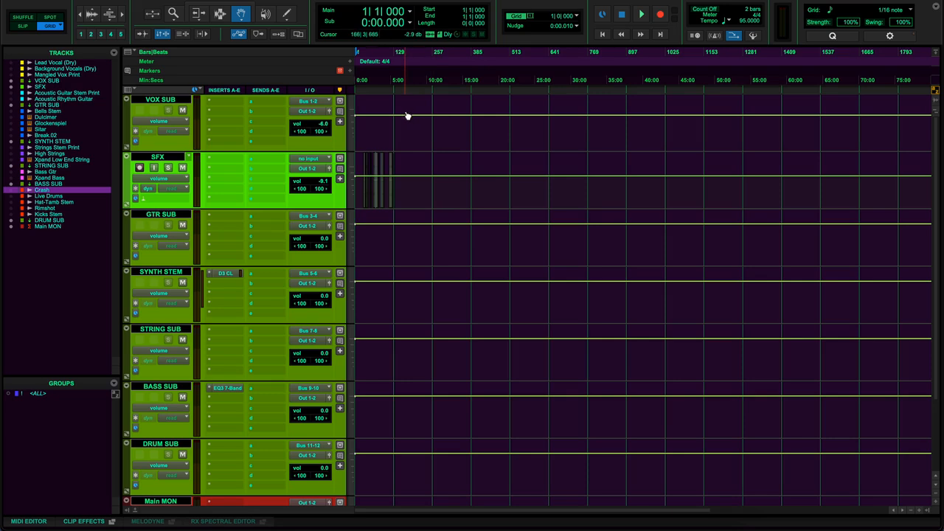
key("alt+a")
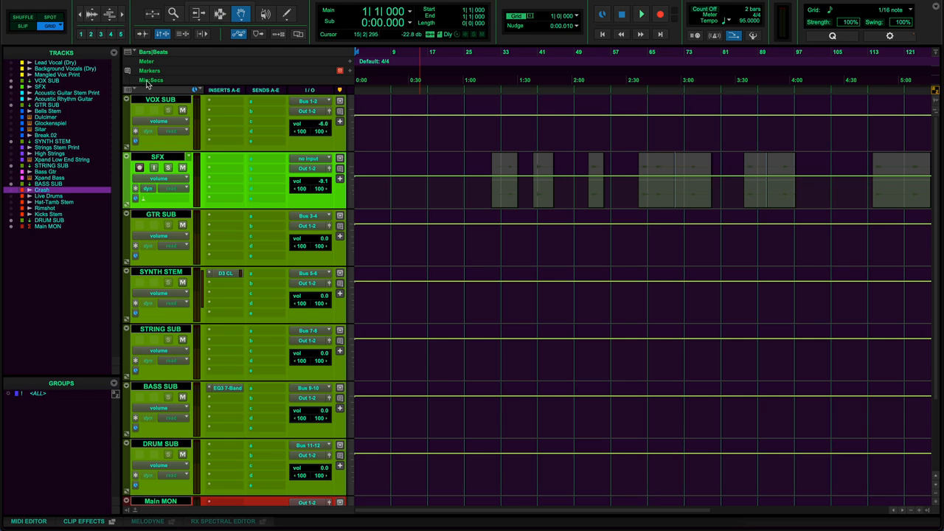
left_click(128, 51)
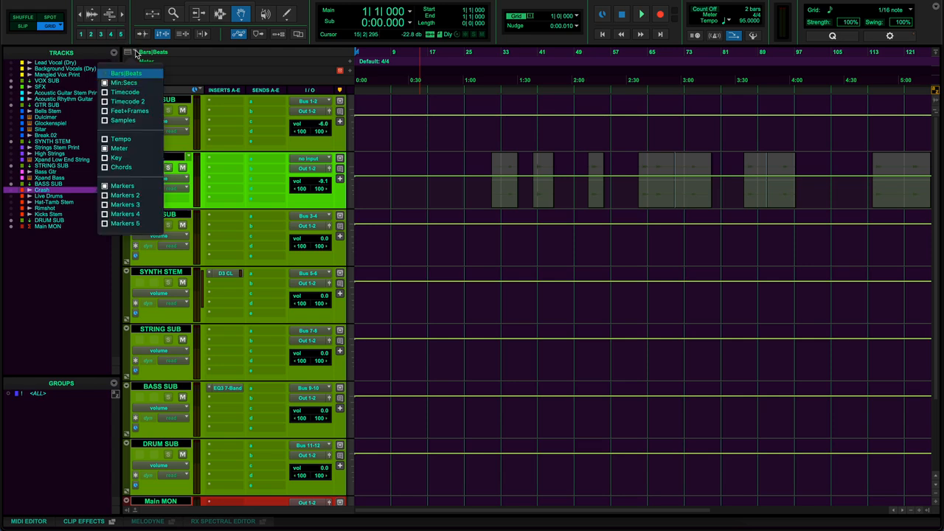
left_click(107, 83)
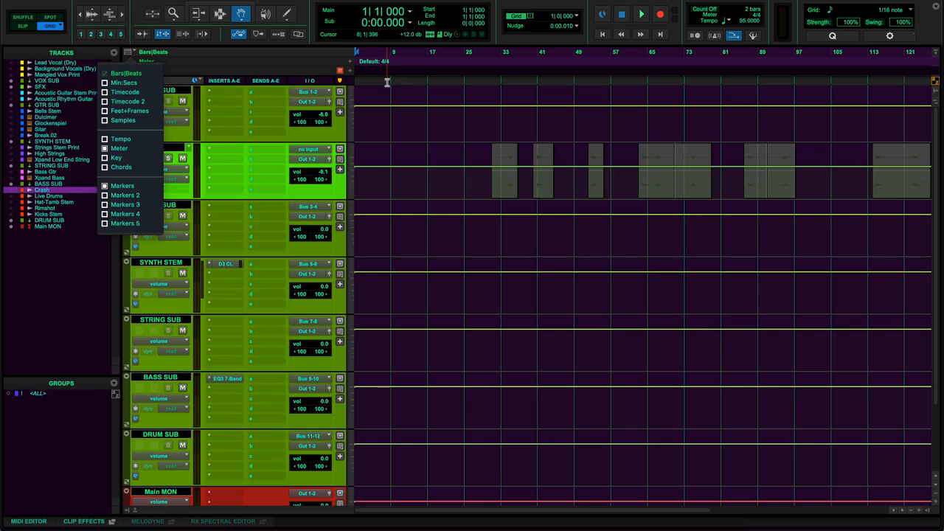
left_click(359, 3)
Try adding volume breakpoints at bar 3 on the tracks from VOX SUB through STRING SUB.
scroll(362, 90, "up", 2)
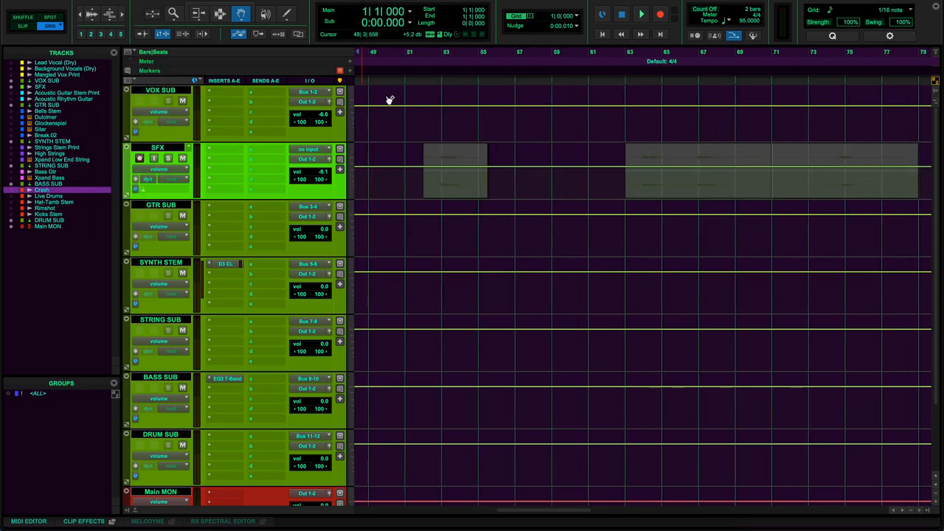
key("Return")
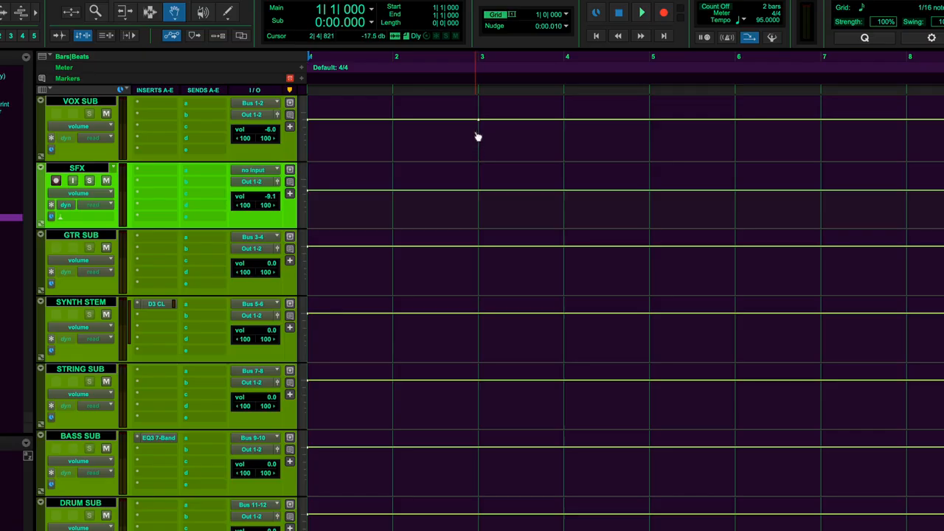
left_click(479, 191)
left_click(481, 246)
left_click(479, 316)
scroll(467, 330, "down", 3)
left_click(480, 272)
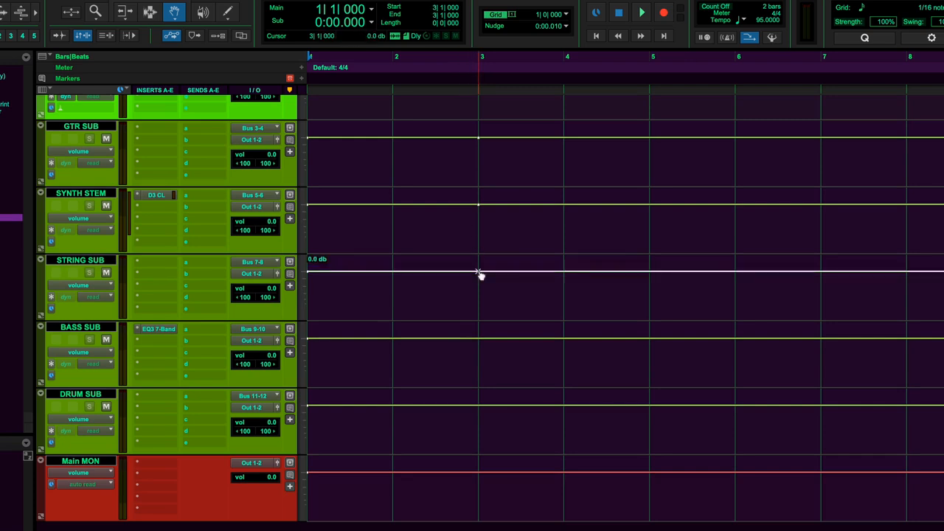
scroll(464, 133, "up", 3)
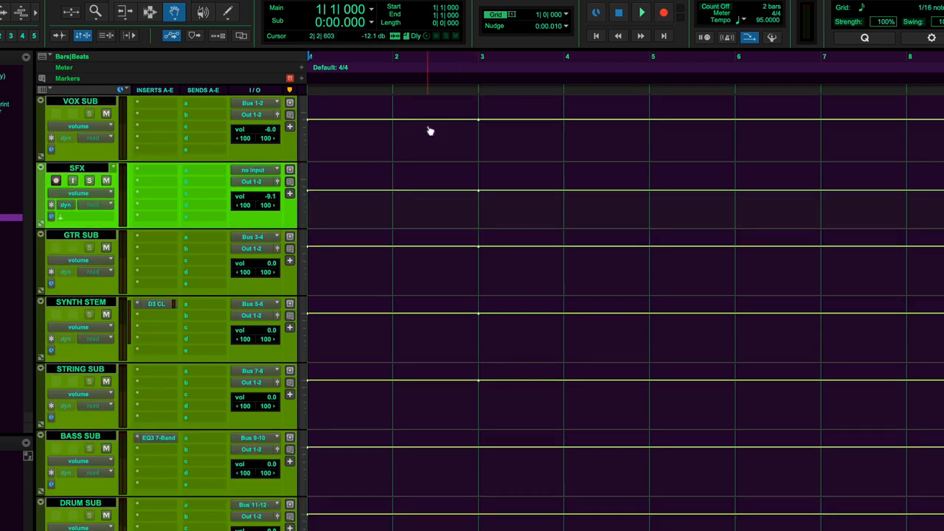
Add volume automation breakpoints at bar 9 on every track from VOX SUB through DRUM SUB.
scroll(424, 129, "right", 5)
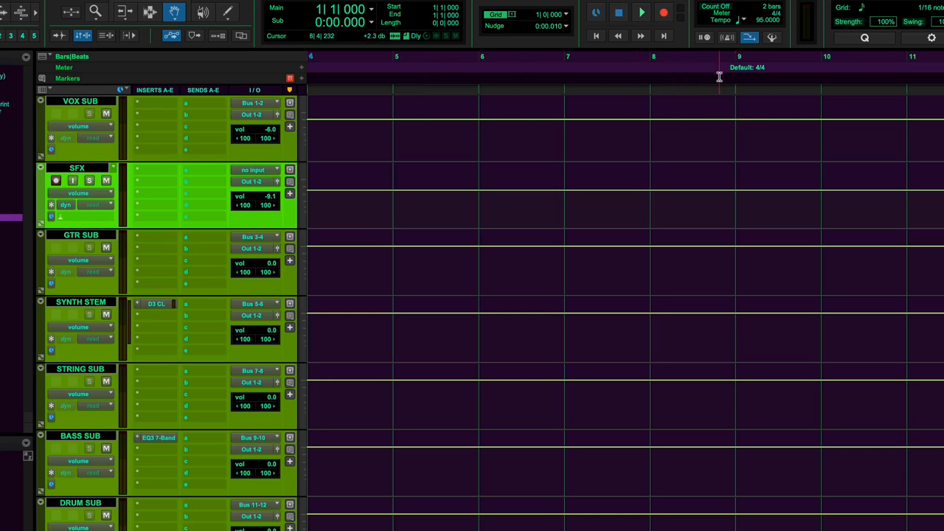
left_click(735, 119)
left_click(735, 190)
left_click(735, 246)
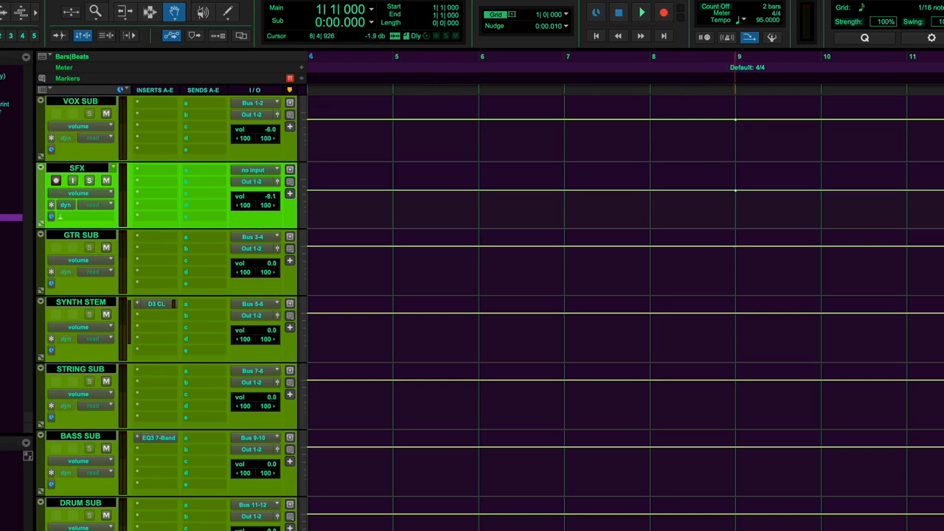
left_click(735, 312)
scroll(721, 385, "right", 1)
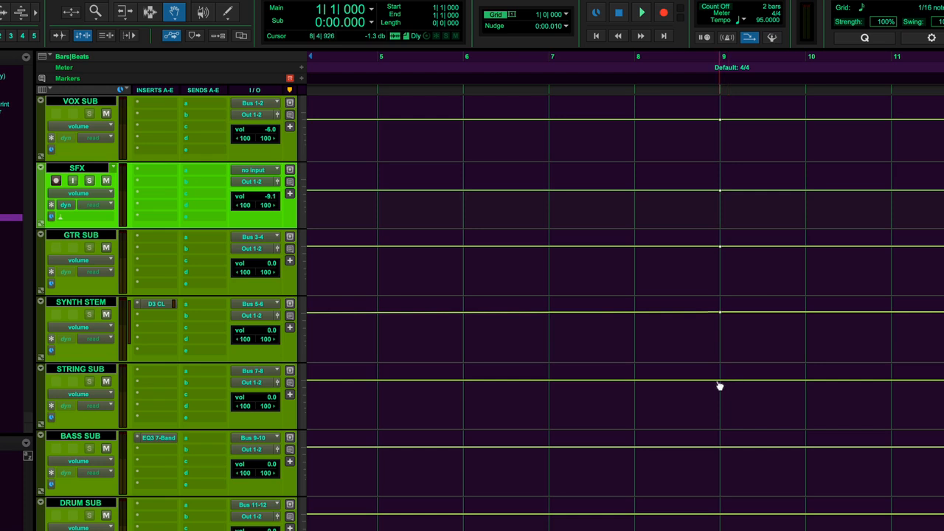
left_click(719, 381)
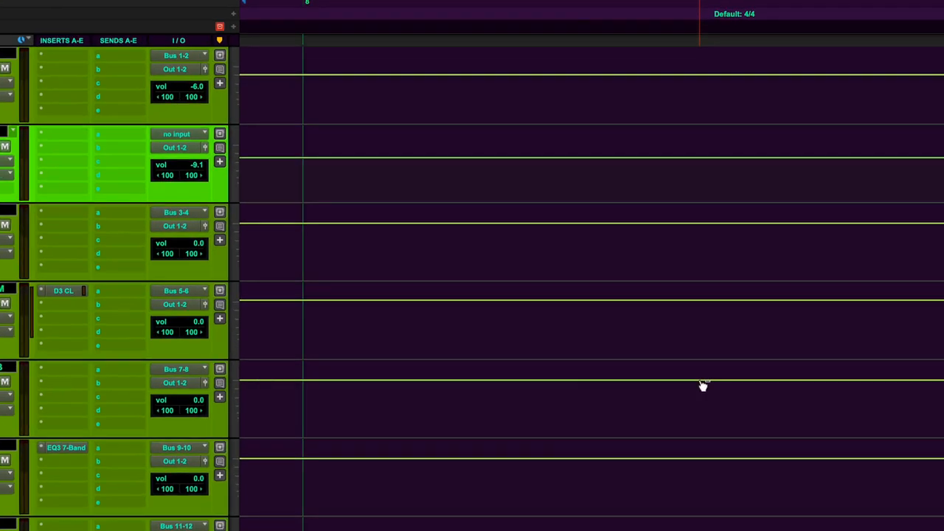
scroll(589, 378, "down", 3)
scroll(555, 377, "down", 10)
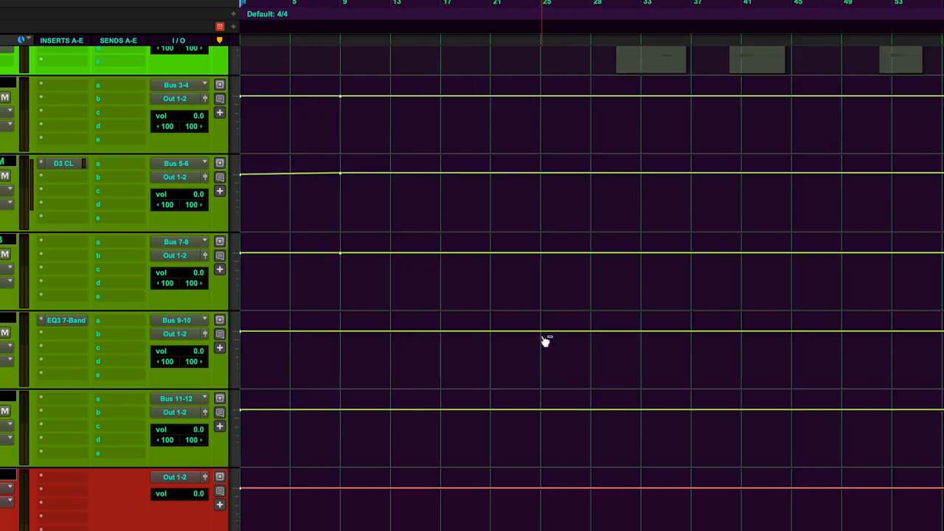
scroll(527, 331, "up", 10)
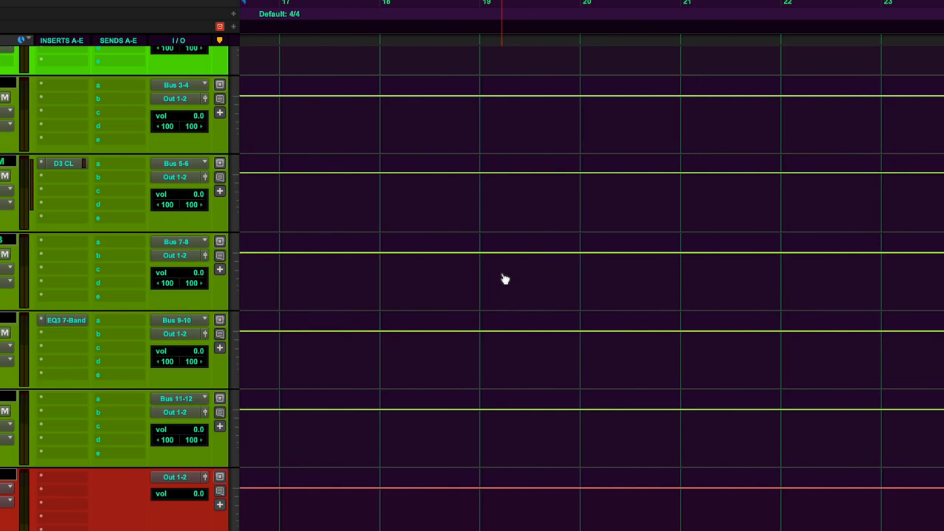
scroll(504, 279, "left", 10)
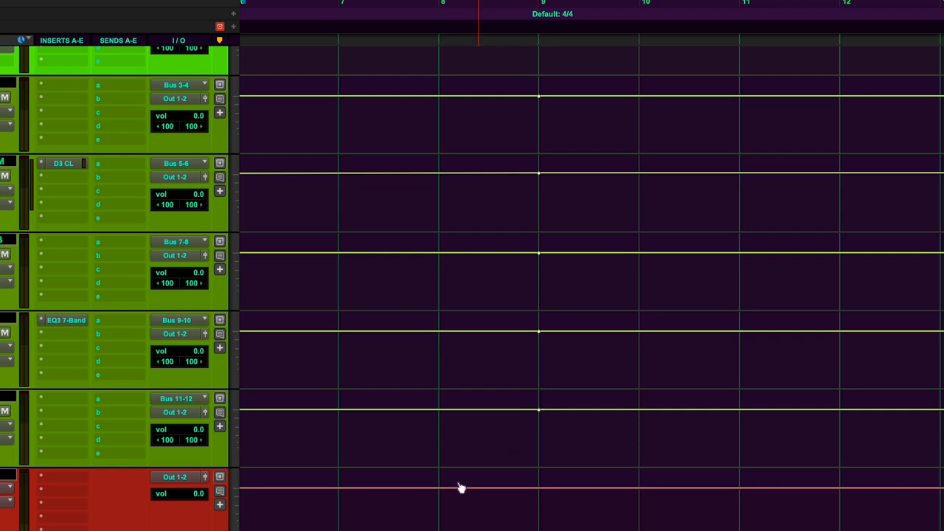
Add volume automation breakpoints at bar 31 on every track from VOX SUB through DRUM SUB.
scroll(428, 465, "left", 5)
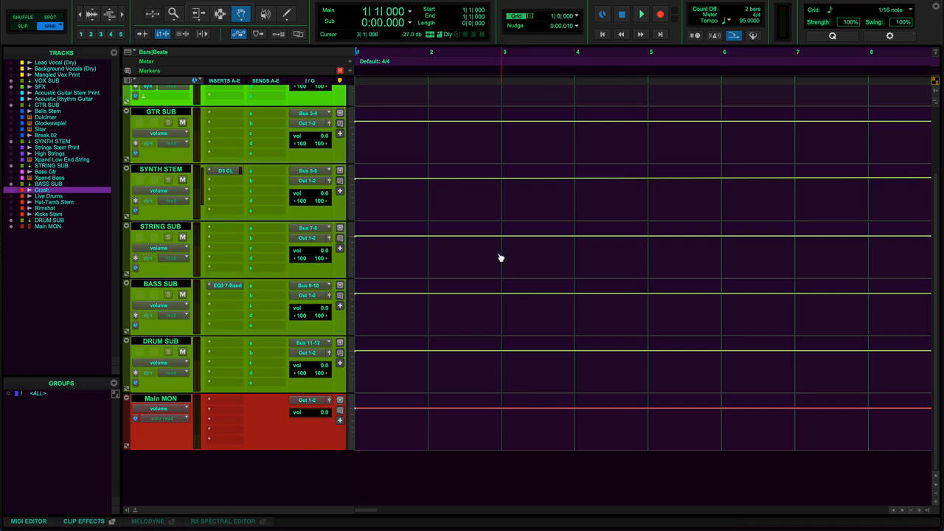
scroll(499, 257, "up", 3)
scroll(497, 243, "right", 5)
scroll(498, 243, "right", 10)
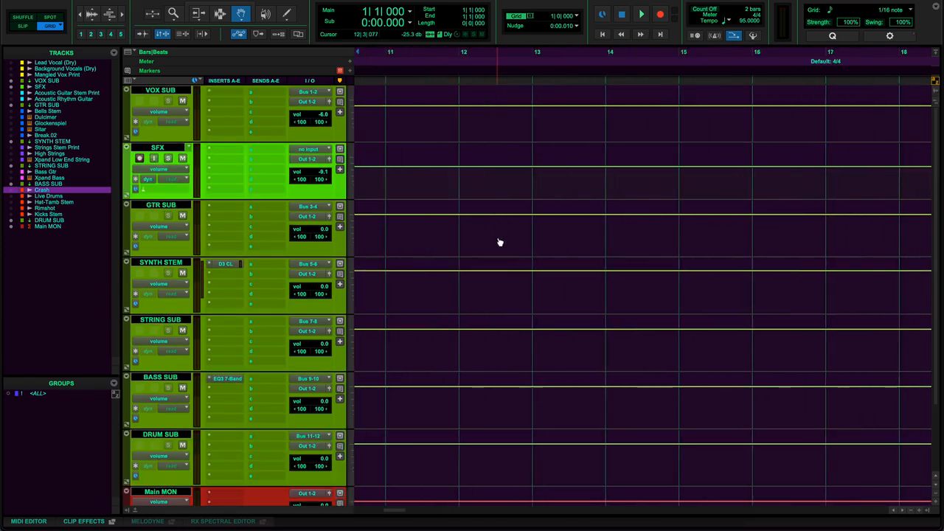
scroll(495, 224, "right", 2)
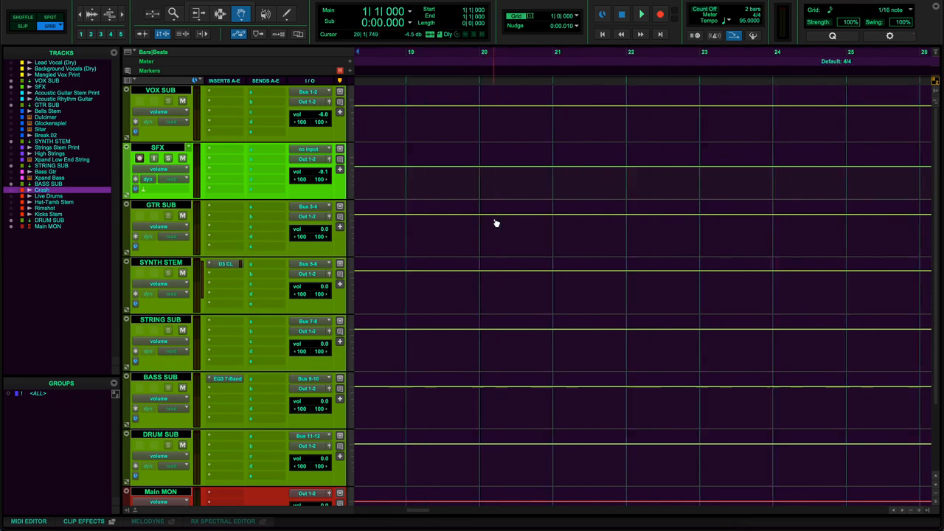
scroll(566, 150, "right", 5)
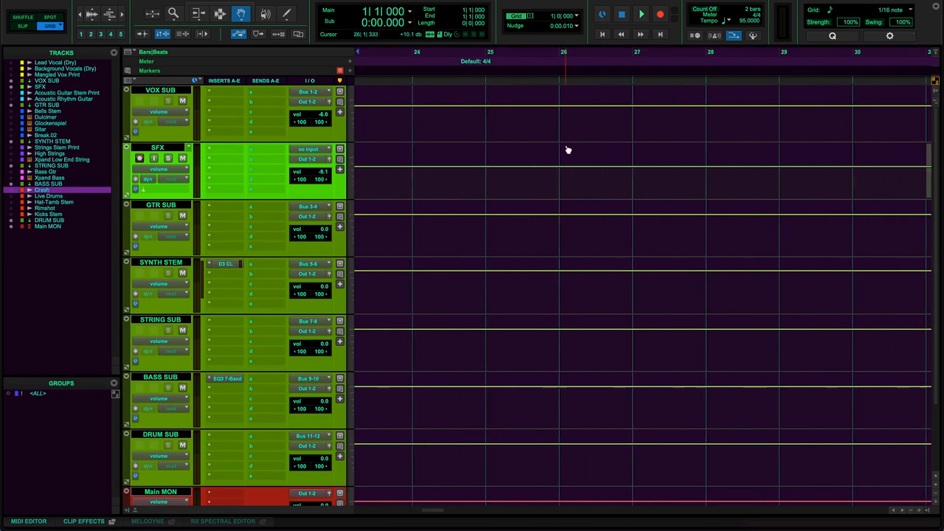
scroll(740, 96, "right", 1)
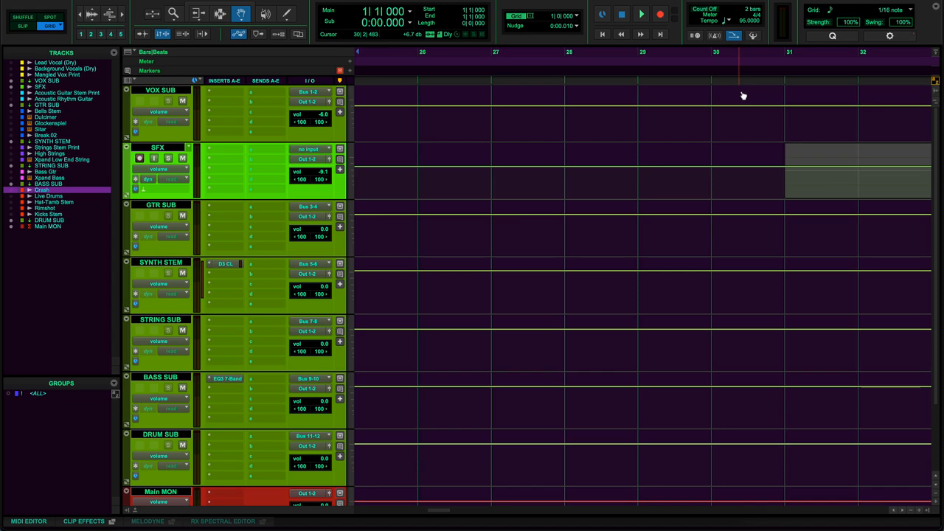
scroll(766, 107, "left", 1)
scroll(793, 109, "right", 3)
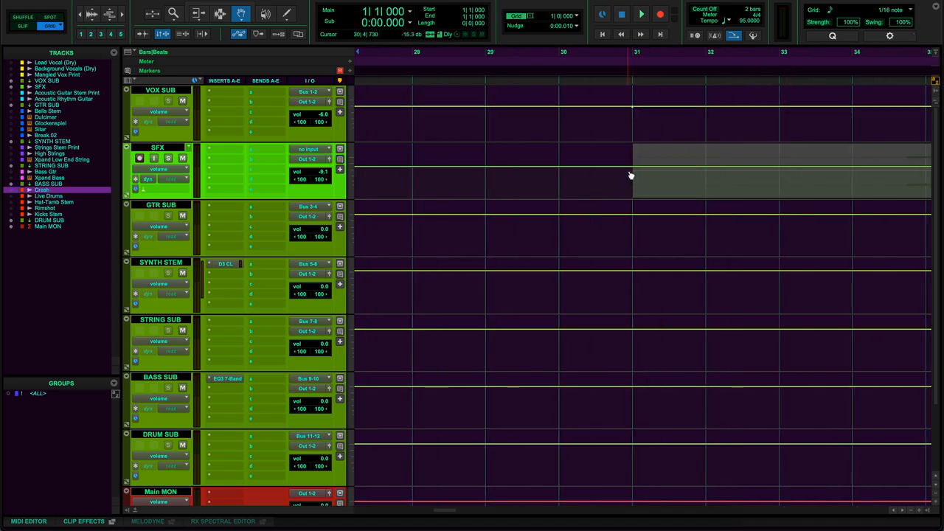
scroll(540, 260, "right", 7)
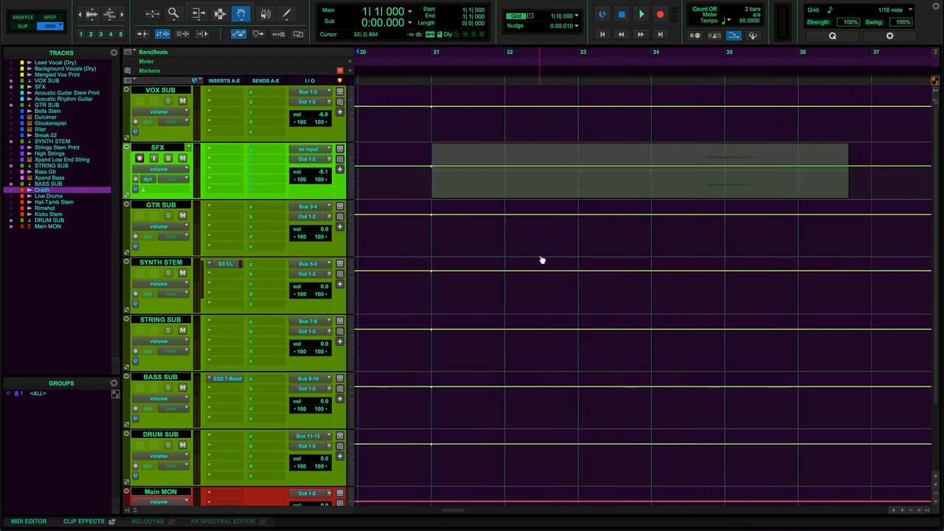
Add volume automation breakpoints at bar 47 on every track from VOX SUB through DRUM SUB.
scroll(541, 259, "right", 3)
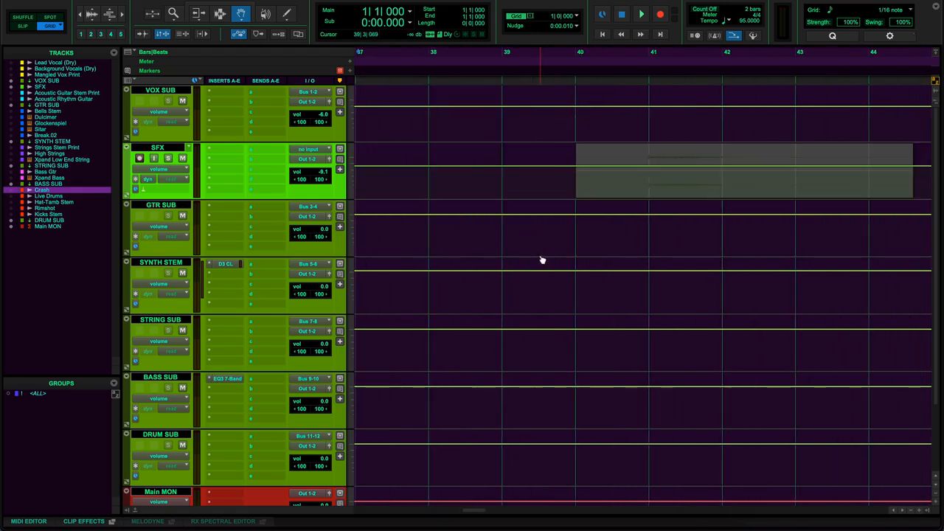
scroll(593, 172, "right", 4)
scroll(584, 177, "right", 1)
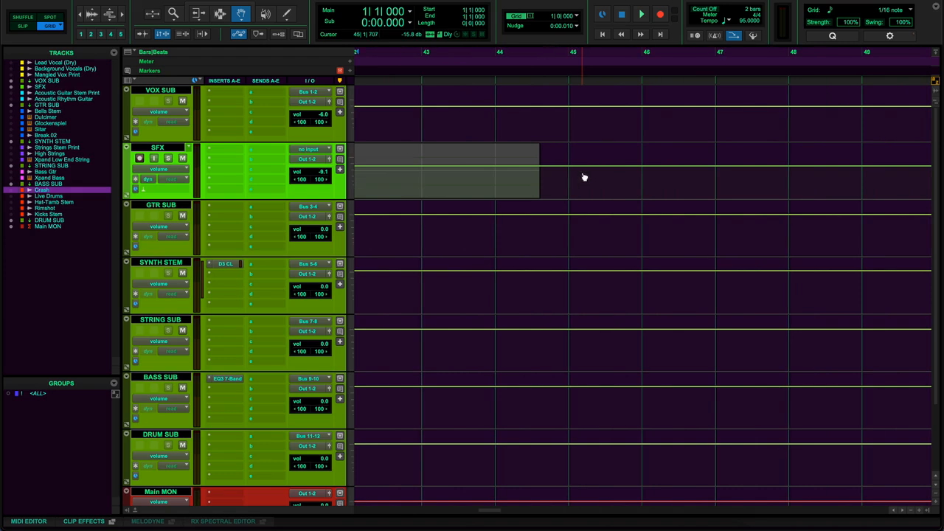
left_click(715, 109)
left_click(714, 167)
scroll(626, 329, "down", 2)
scroll(626, 330, "left", 1)
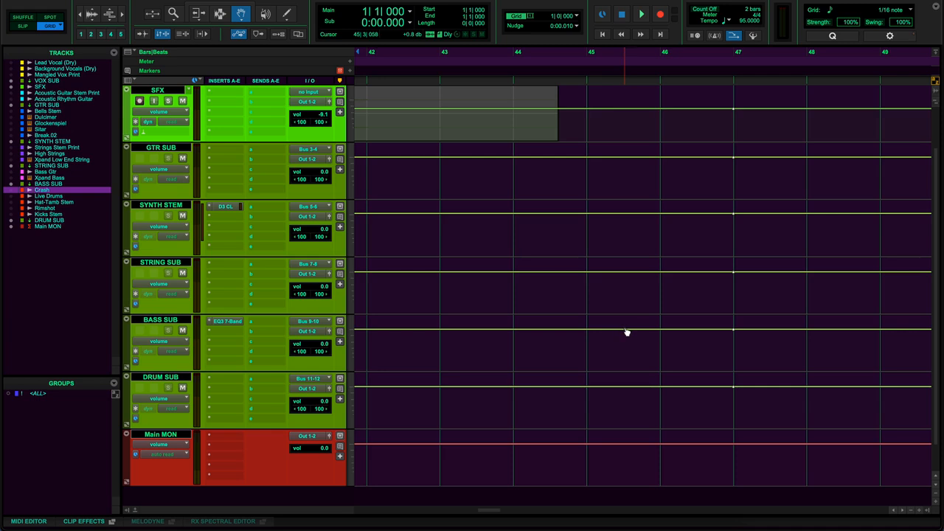
Add volume automation breakpoints at bar 71 on every track from VOX SUB through DRUM SUB.
scroll(626, 332, "right", 10)
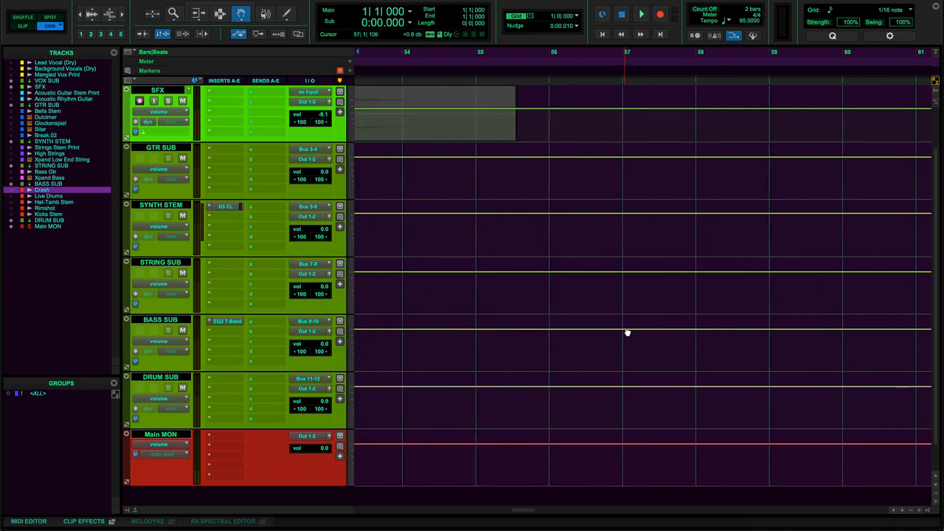
scroll(626, 332, "up", 2)
scroll(626, 332, "right", 8)
scroll(626, 332, "right", 3)
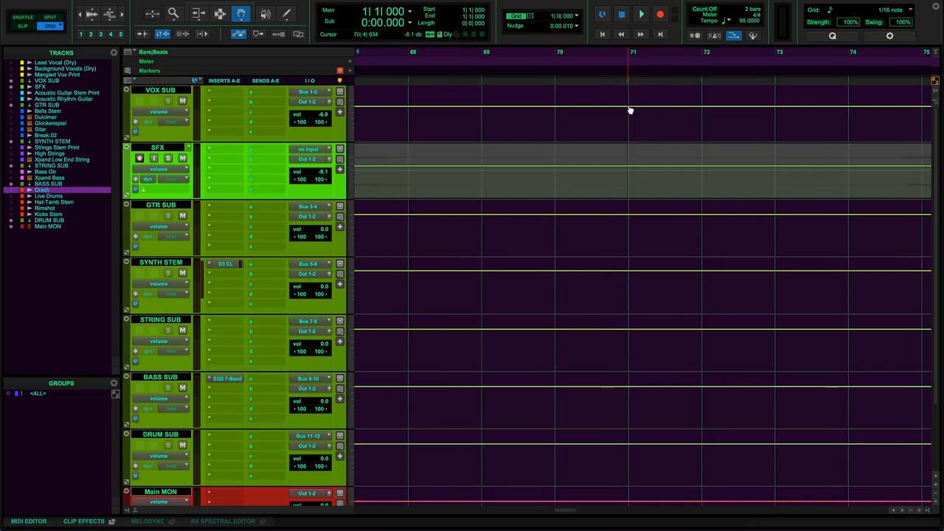
scroll(590, 321, "right", 1)
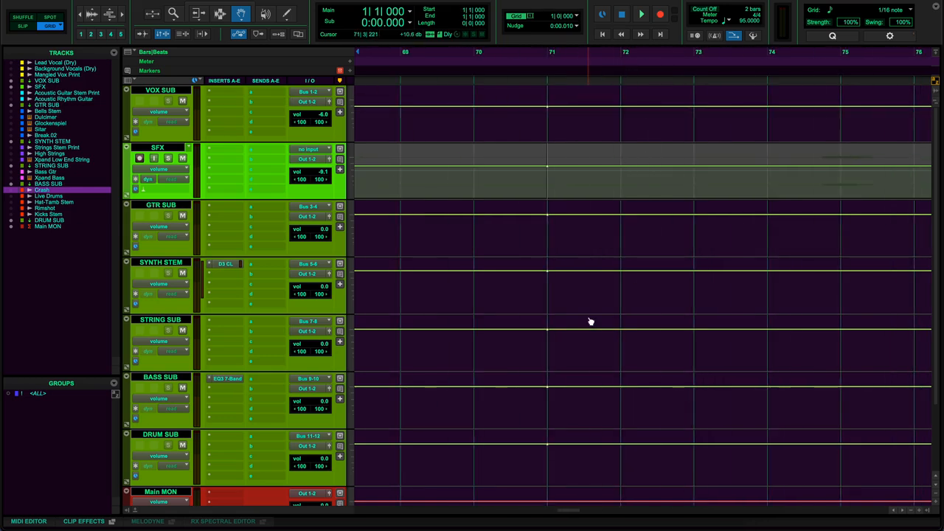
Add volume automation breakpoints at bar 87 on VOX SUB and the other sub tracks.
scroll(601, 280, "right", 4)
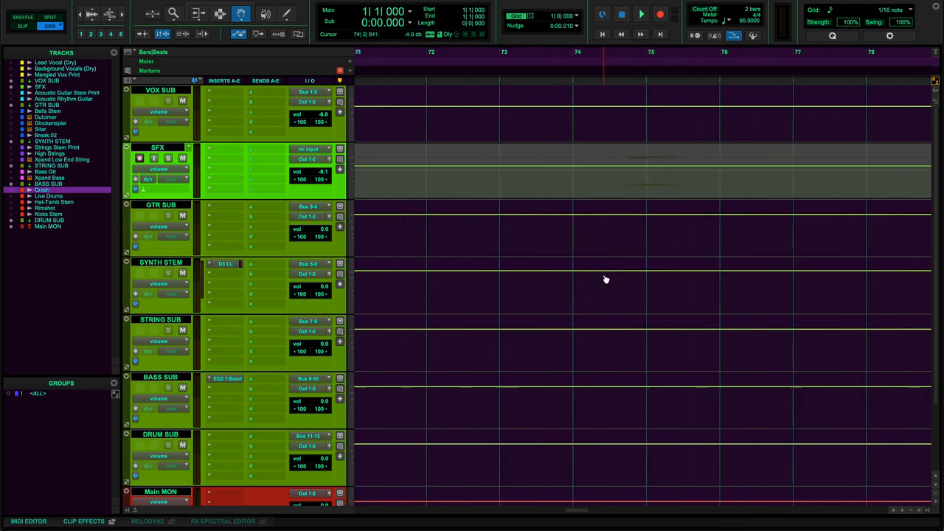
scroll(604, 277, "right", 3)
scroll(606, 272, "right", 4)
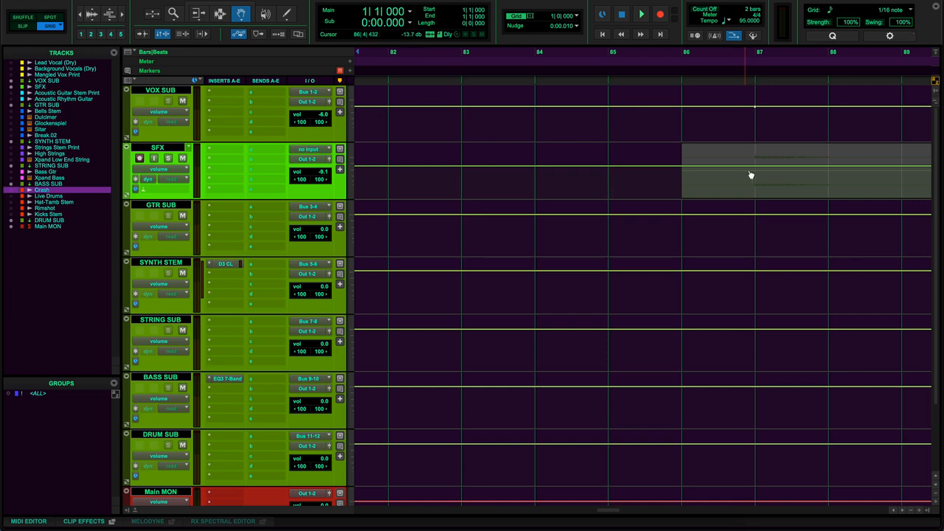
scroll(693, 193, "right", 4)
scroll(628, 219, "right", 1)
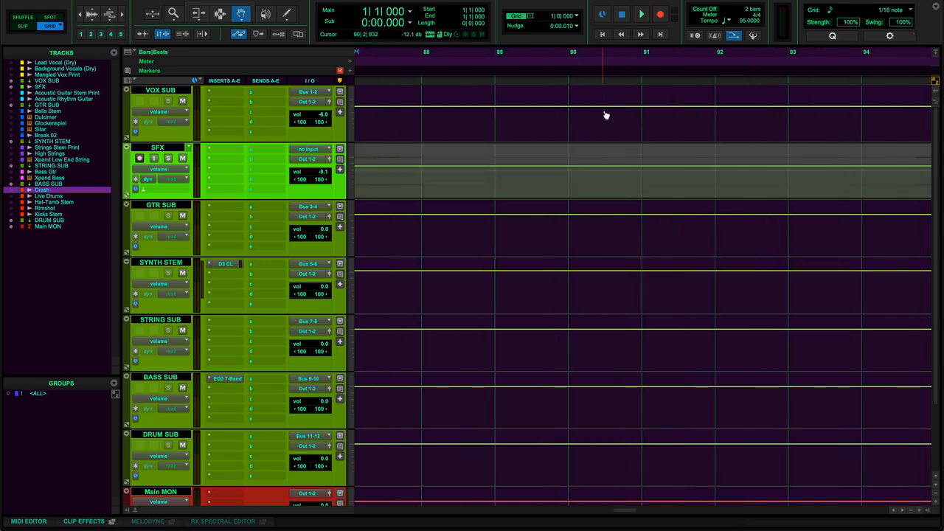
Add volume automation breakpoints at bar 137 on every track from VOX SUB through DRUM SUB.
scroll(533, 305, "right", 4)
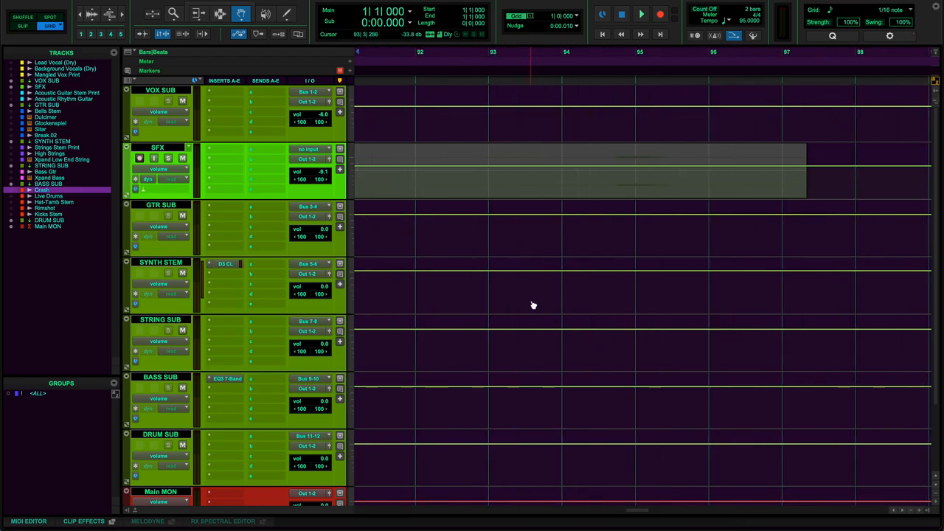
scroll(533, 305, "right", 2)
scroll(533, 305, "right", 6)
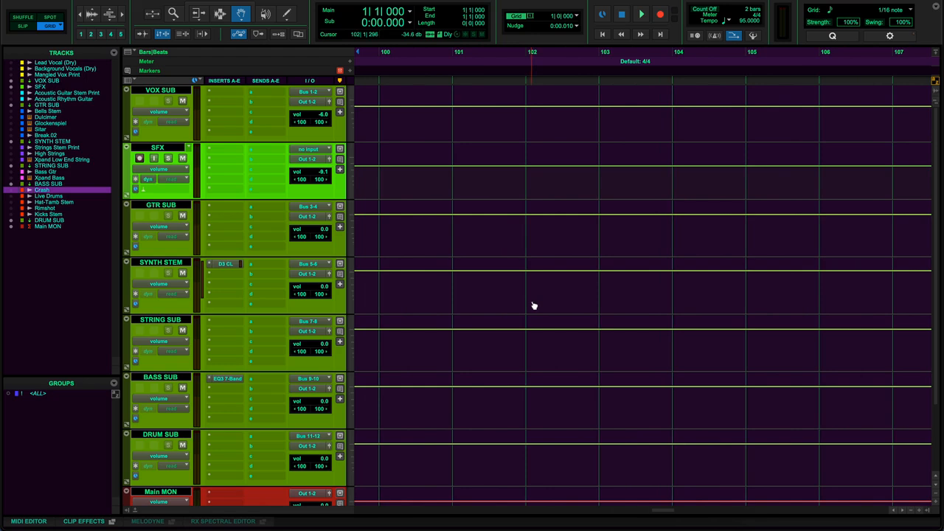
scroll(534, 305, "right", 15)
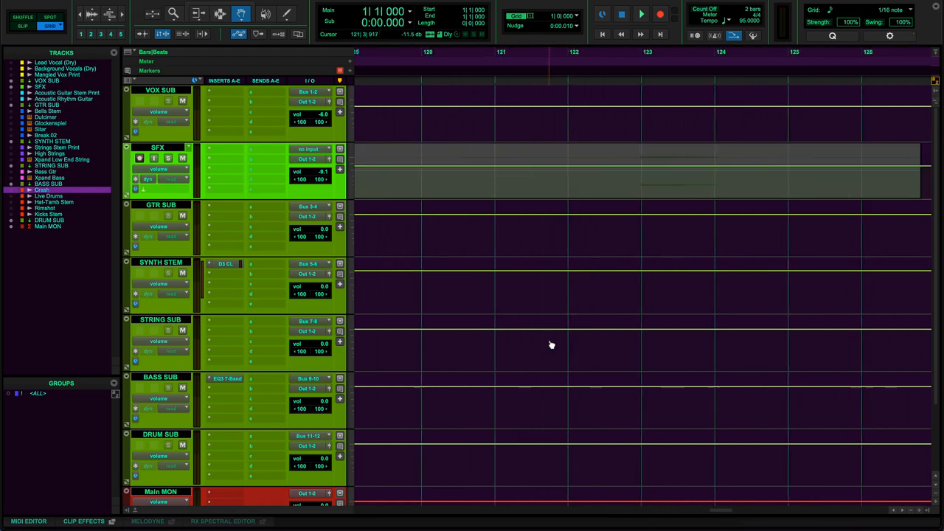
scroll(550, 341, "right", 9)
scroll(545, 336, "right", 4)
left_click(701, 109)
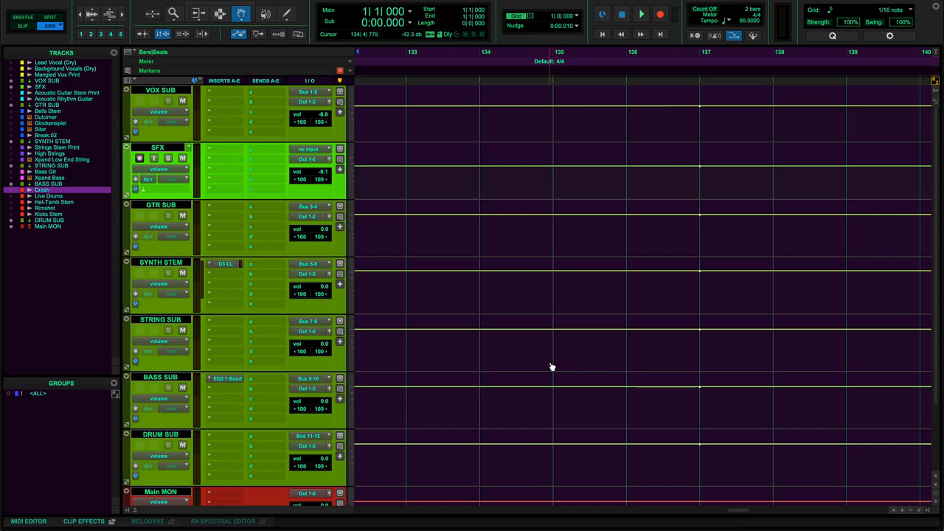
Activate the Smart Tool and select the first section, bars 1 to 9, across all tracks from VOX SUB through Main MON.
scroll(514, 320, "left", 2)
scroll(514, 319, "left", 15)
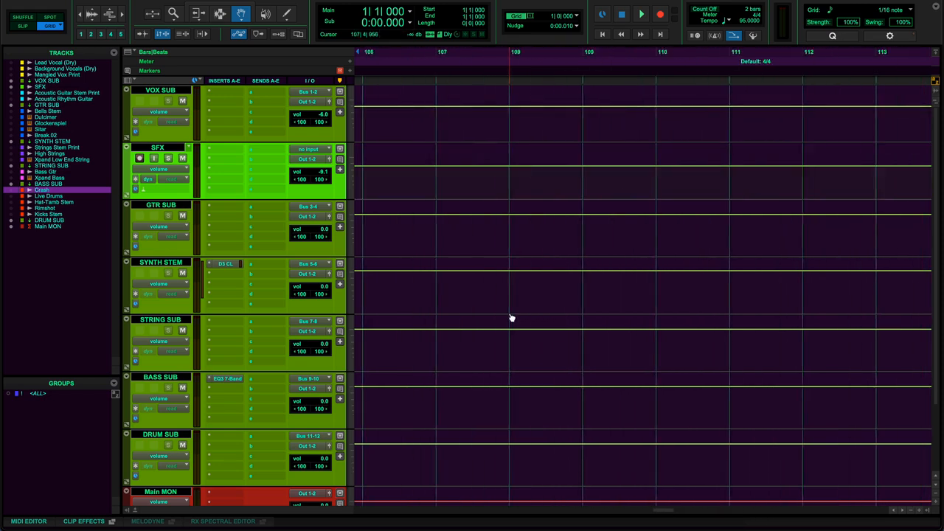
scroll(443, 210, "left", 20)
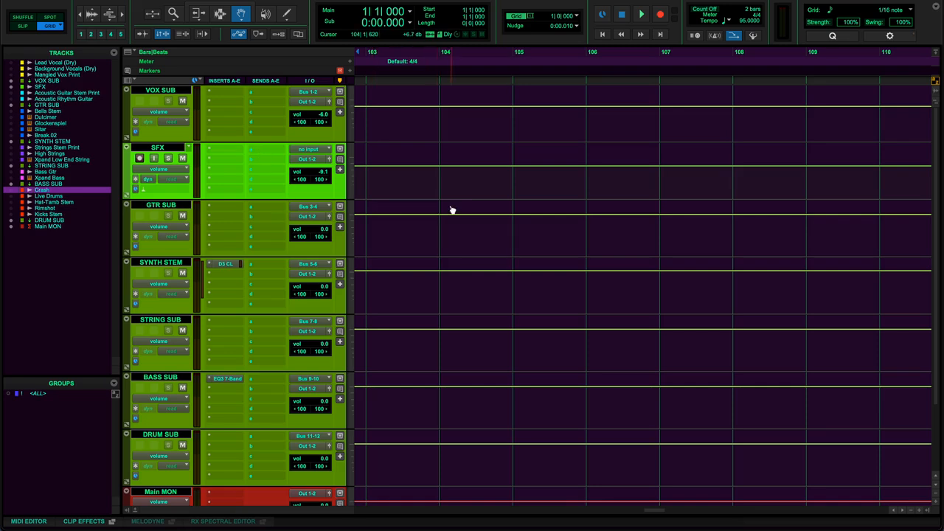
scroll(402, 205, "down", 3)
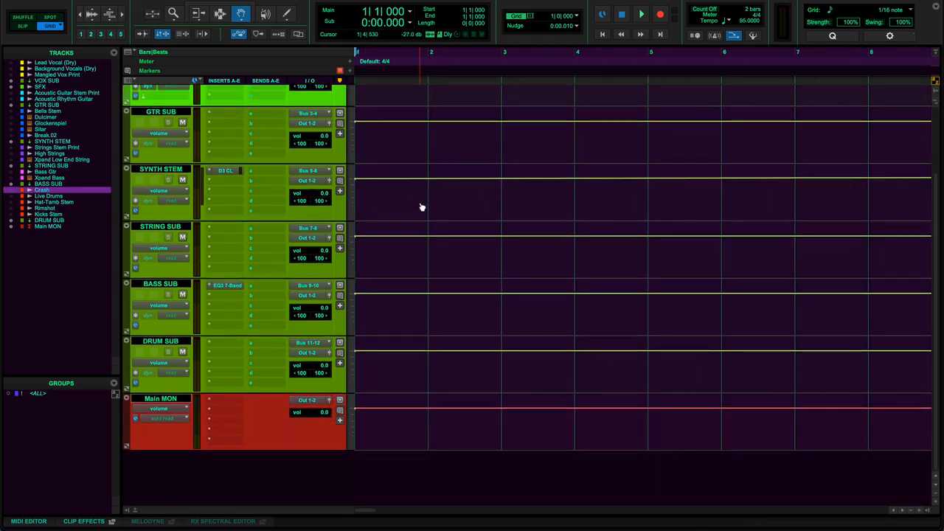
scroll(421, 206, "up", 2)
left_click(221, 6)
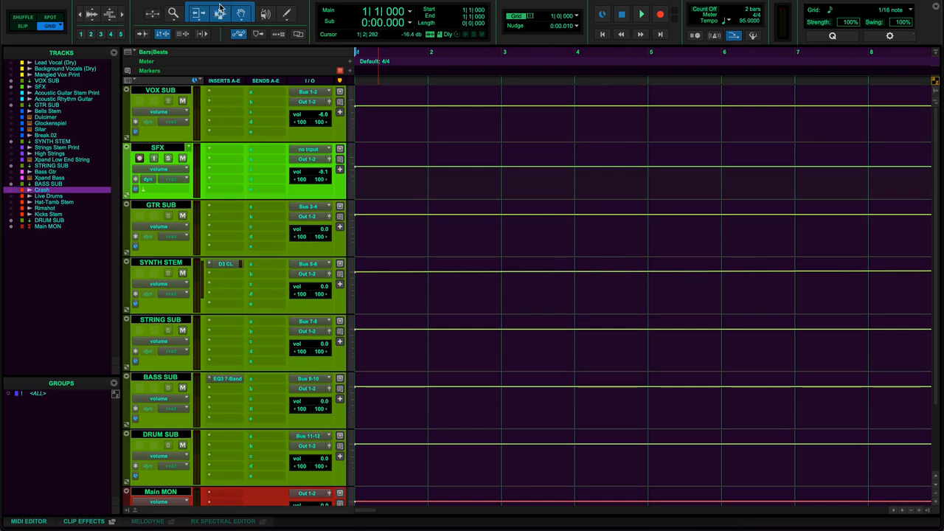
scroll(617, 255, "down", 2)
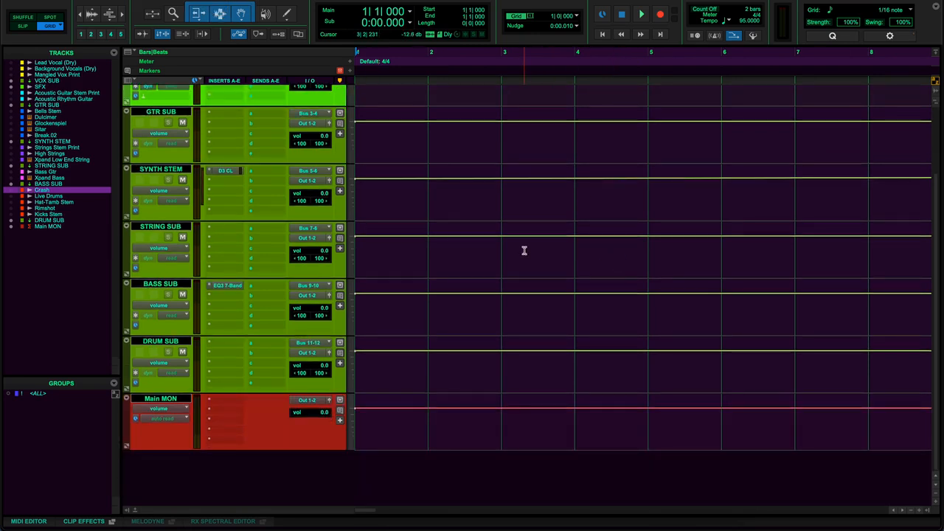
scroll(523, 249, "up", 2)
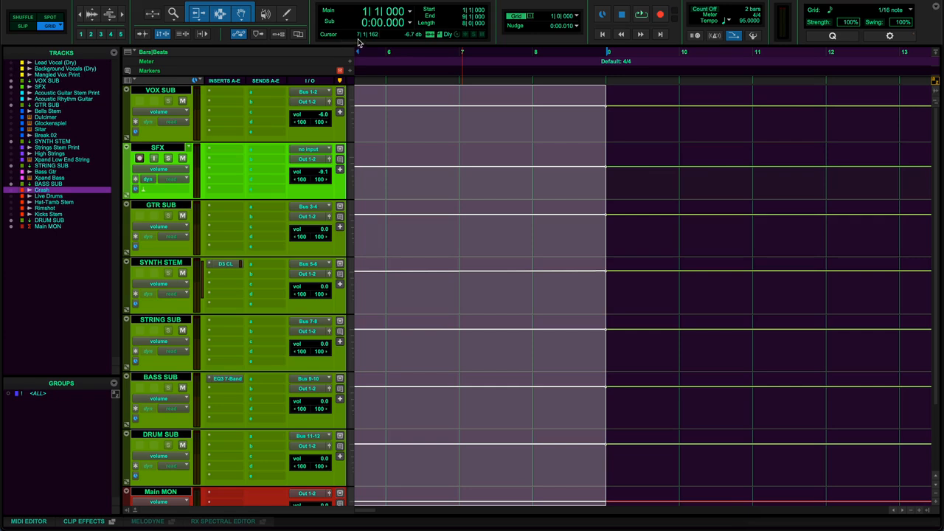
scroll(413, 121, "left", 5)
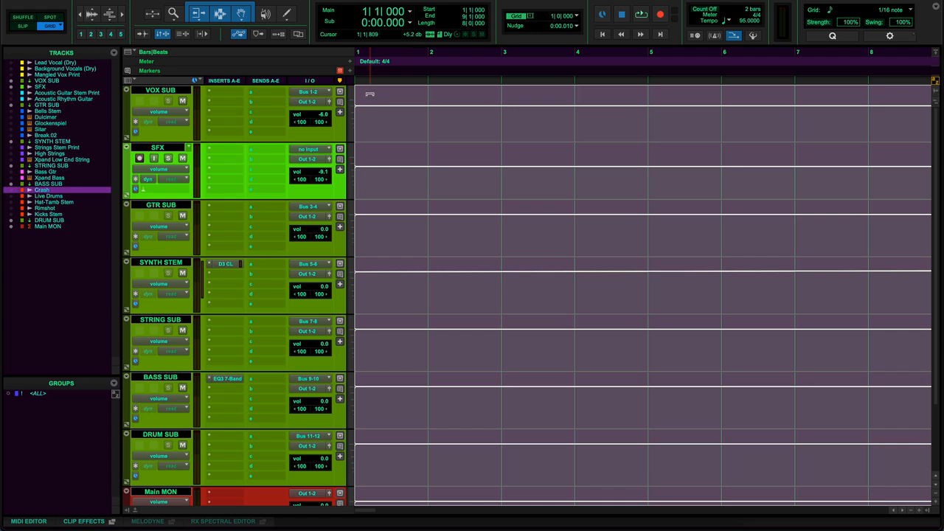
Try raising the VOX SUB volume automation of the first section to -2.9 dB and undo the change.
mouse_move(467, 93)
left_mouse_down()
mouse_move(464, 107)
mouse_move(466, 91)
left_mouse_up()
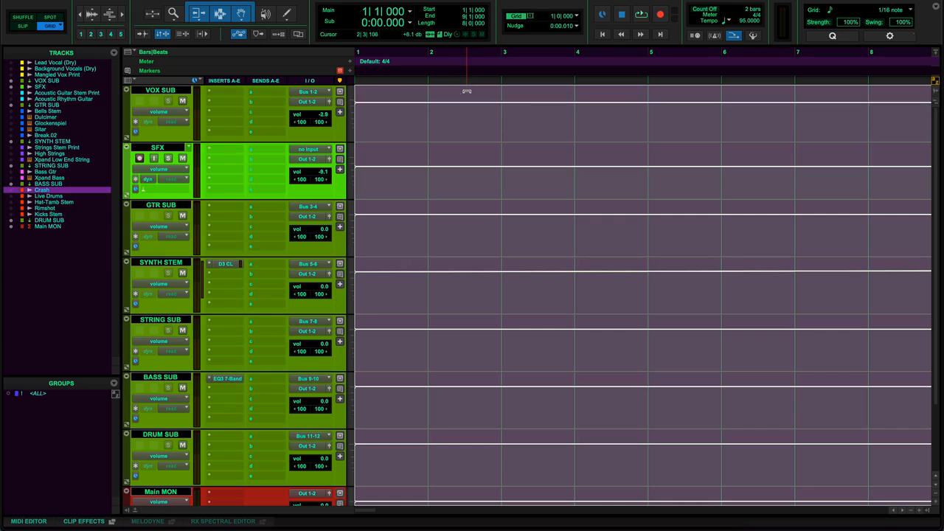
key("ctrl+z")
scroll(444, 119, "right", 2)
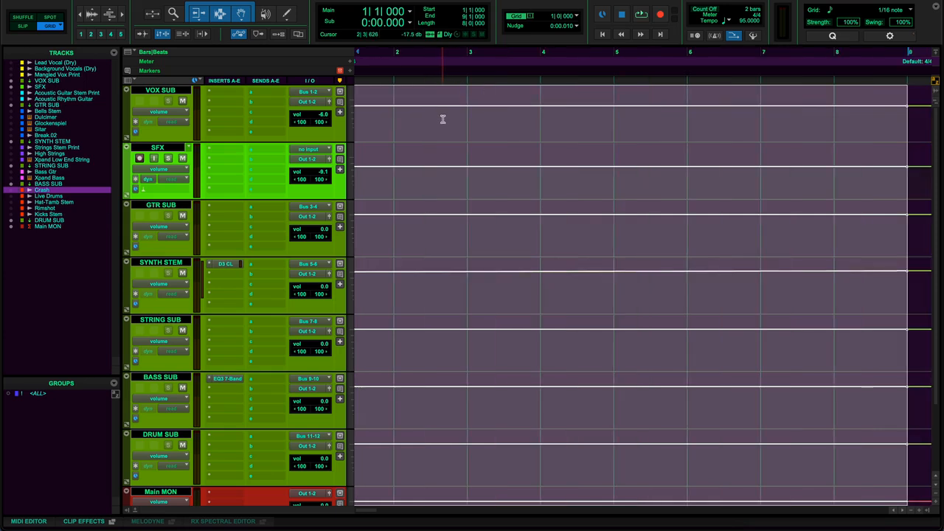
Lower the VOX SUB volume automation of the first section, bars 1 to 9, to -22.4 dB.
key("r")
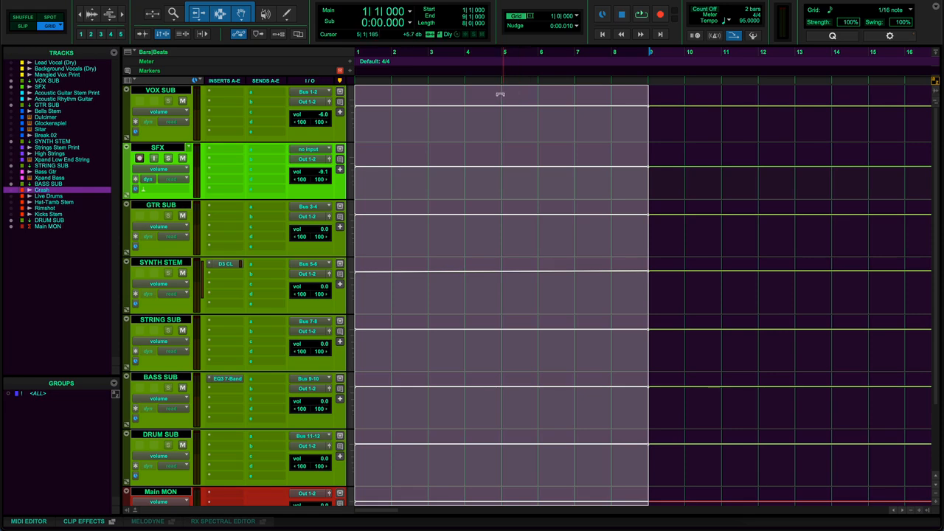
key("t")
key("t")
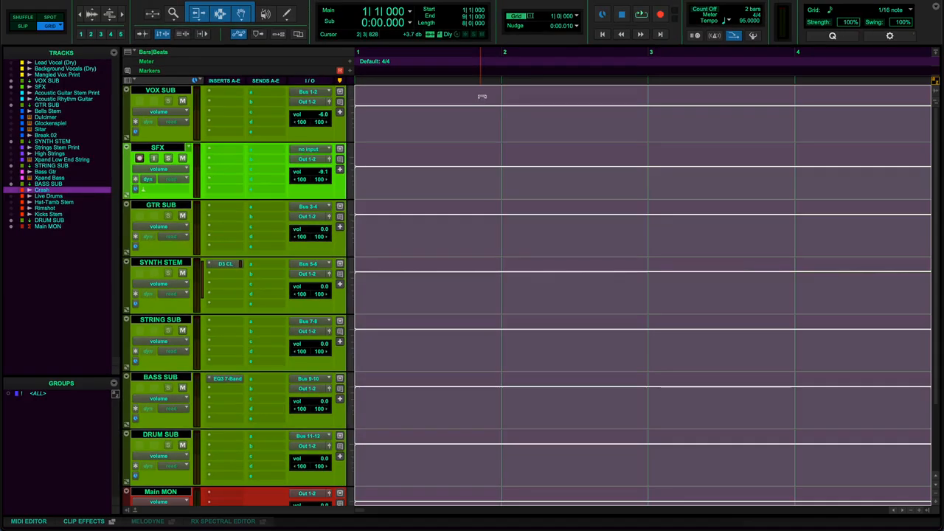
left_click_drag(560, 95, 561, 104)
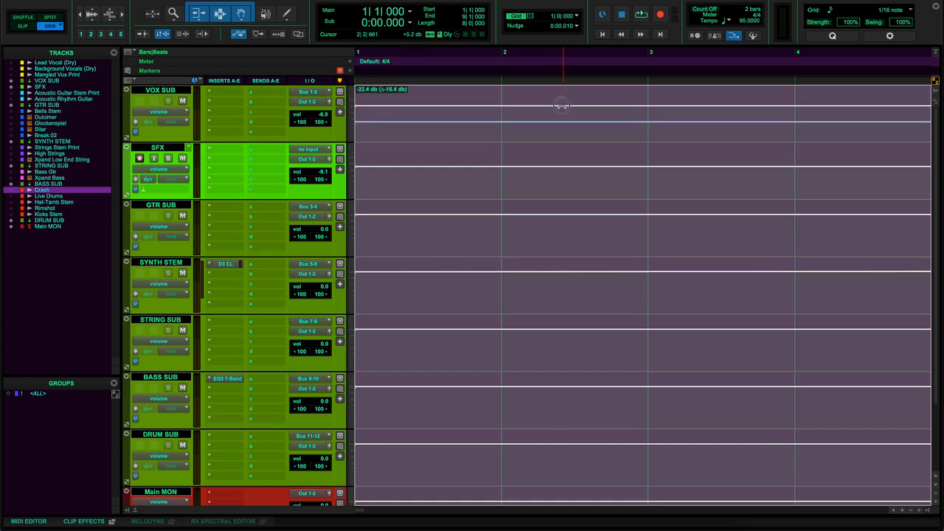
key("t")
key("t")
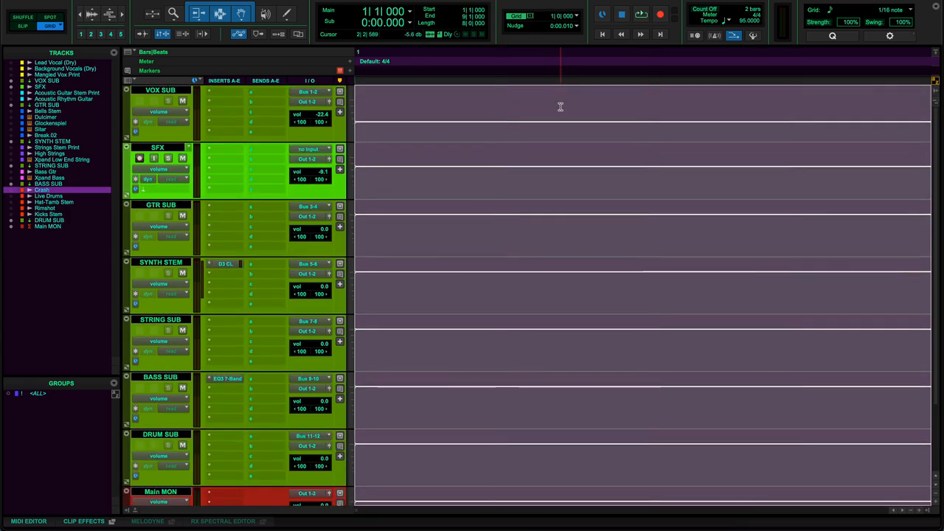
Examine the first section's volume automation on all tracks down to Main MON, both in close-up and as an overview.
scroll(560, 107, "down", 3)
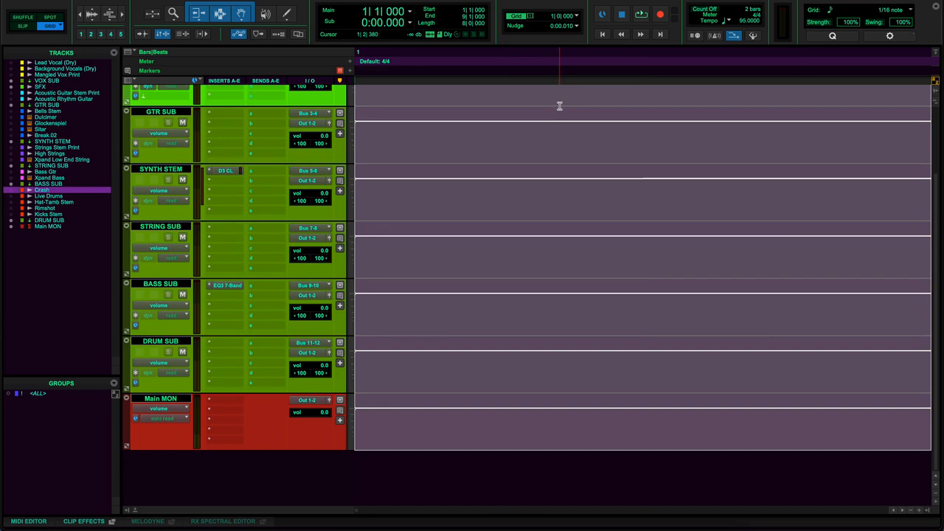
key("alt+a")
key("super+bracketright")
key("super+bracketright")
key("super+bracketright")
key("super+bracketright")
key("super+bracketright")
key("super+bracketright")
key("super+bracketright")
key("super+bracketright")
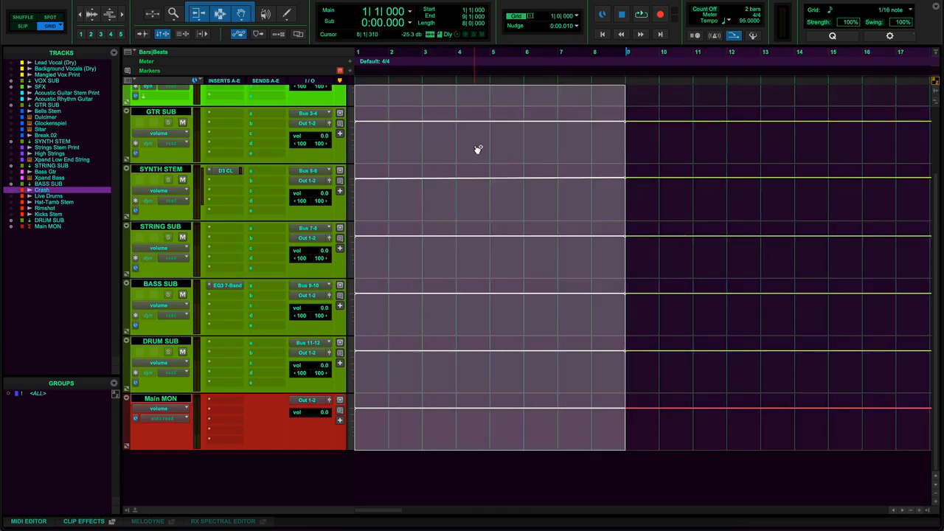
scroll(476, 147, "up", 3)
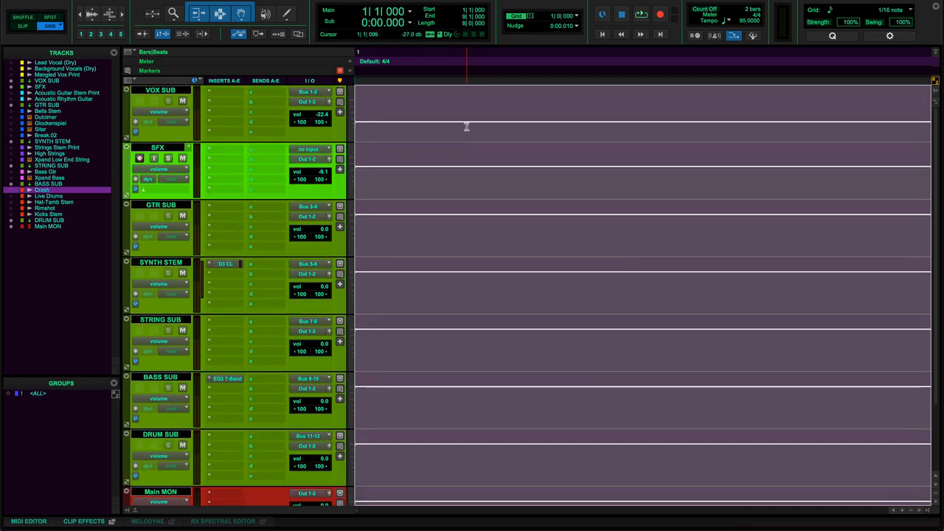
key("super+bracketleft")
key("super+bracketleft")
key("super+bracketleft")
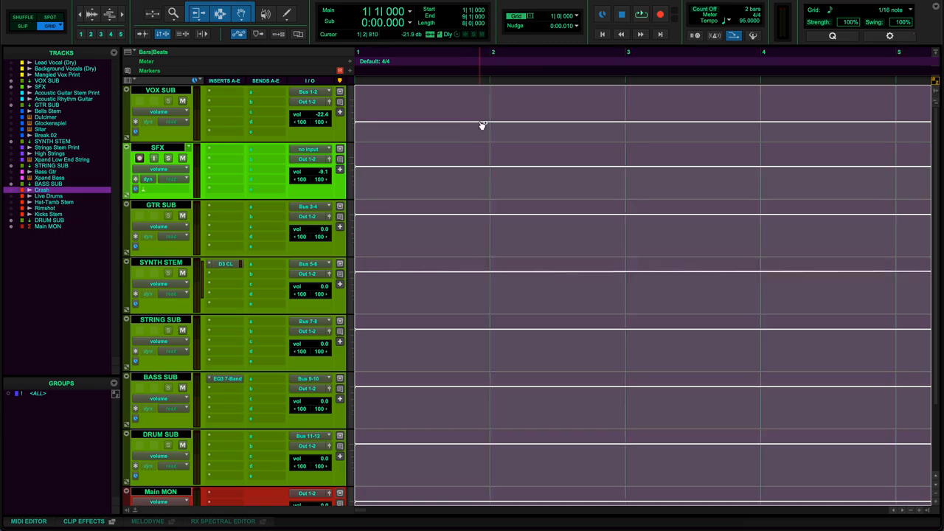
key("super+bracketleft")
key("super+bracketleft")
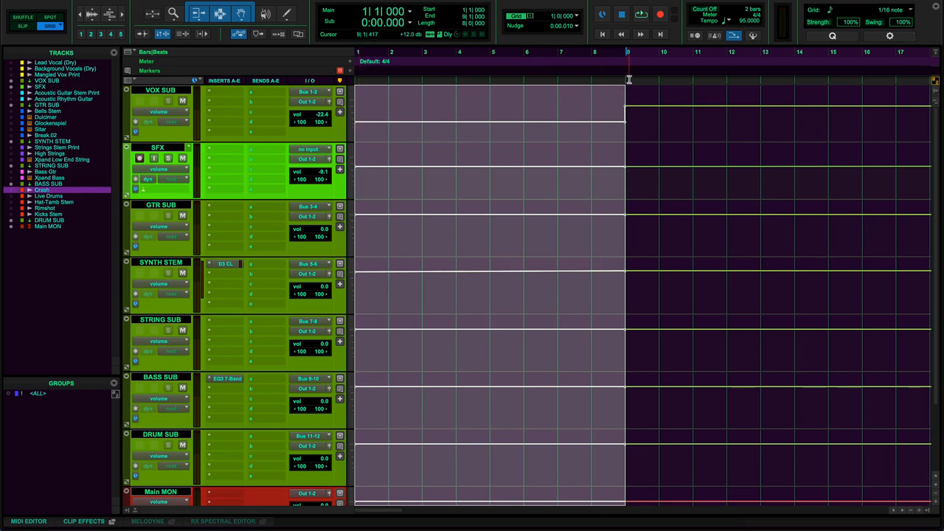
Play the session briefly from the section boundary at bar 9 and stop playback.
left_click(622, 52)
key("space")
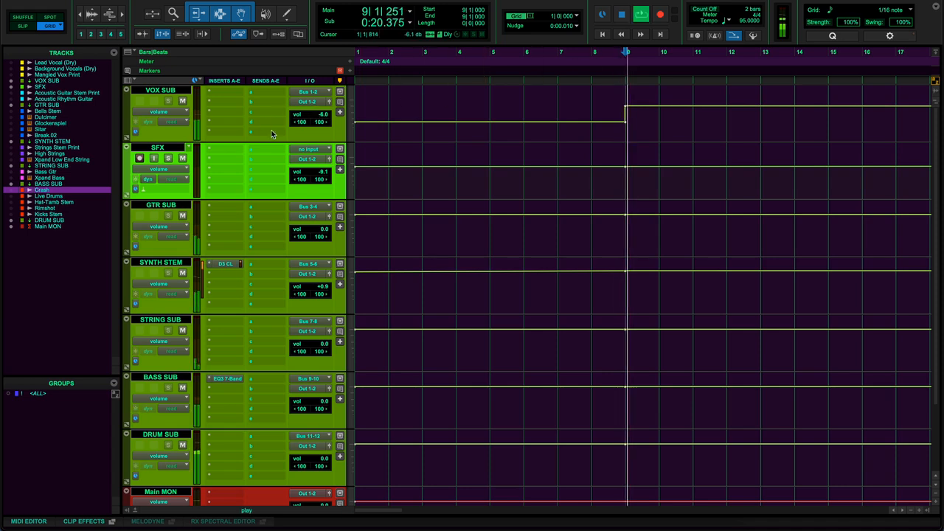
key("space")
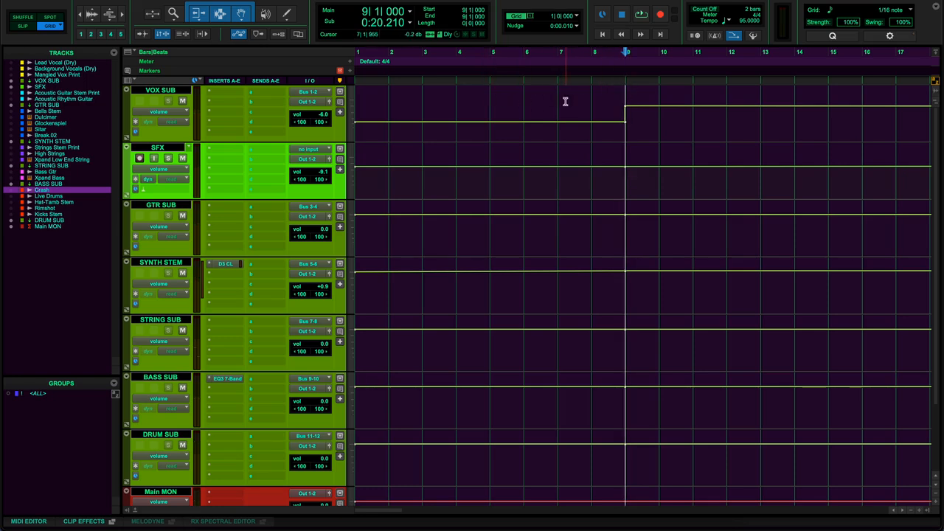
Set the first section's volume automation to +3.3 dB on SFX, -5.3 dB on GTR SUB, +7.7 dB on STRING SUB and -14.0 dB on BASS SUB.
left_click_drag(488, 155, 489, 144)
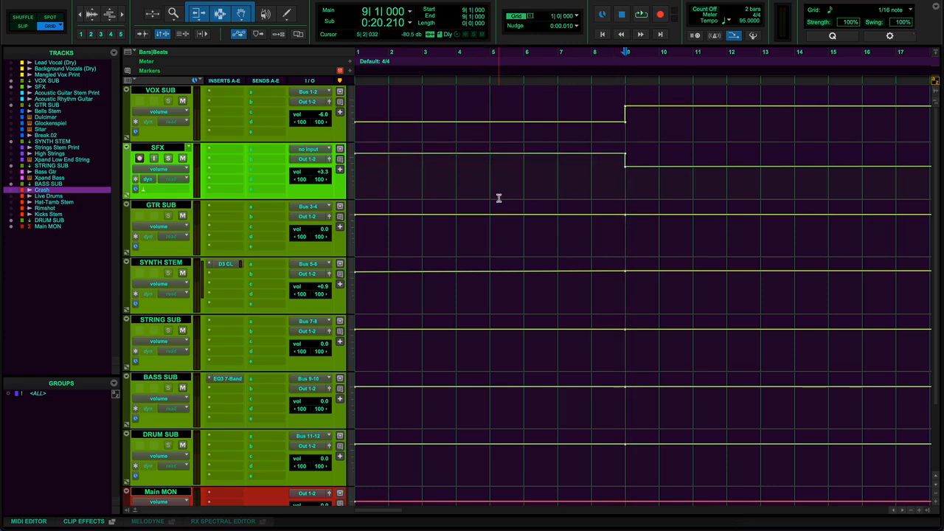
left_click_drag(494, 205, 494, 216)
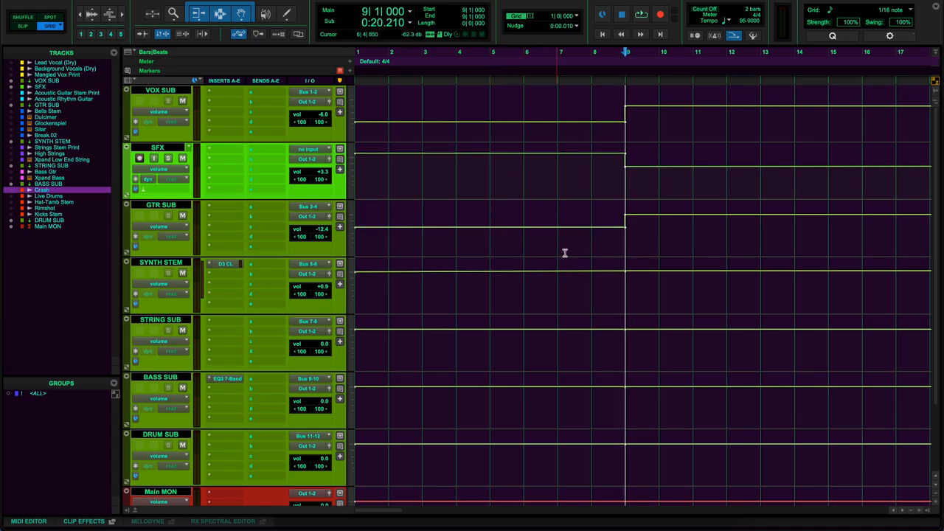
left_click_drag(565, 265, 563, 275)
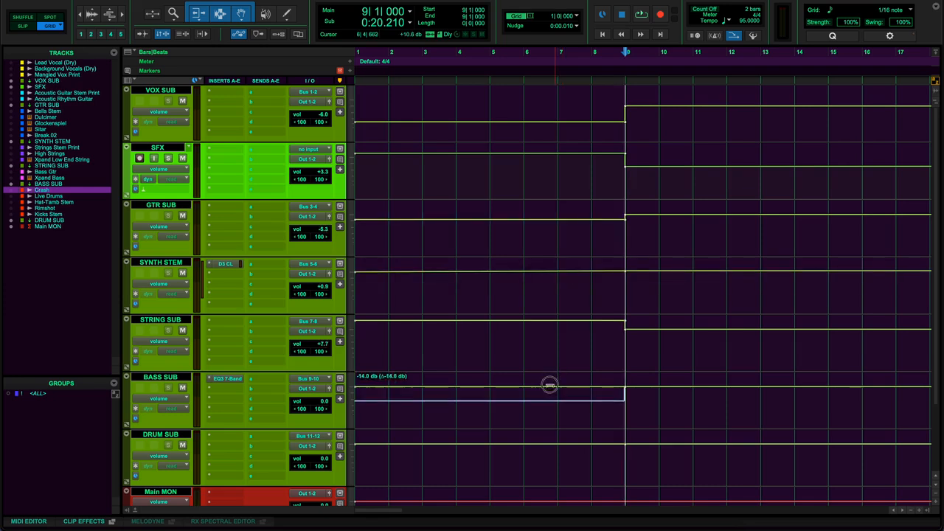
left_click_drag(548, 385, 546, 384)
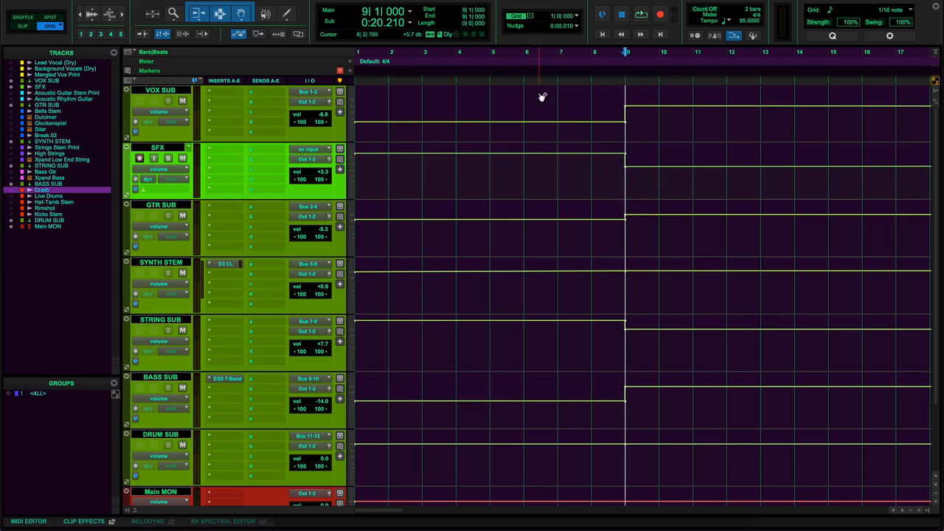
Undo the first section's volume changes from VOX SUB through BASS SUB, plus one more trial change on VOX SUB.
key("super+z")
key("super+z")
key("super+z")
key("super+z")
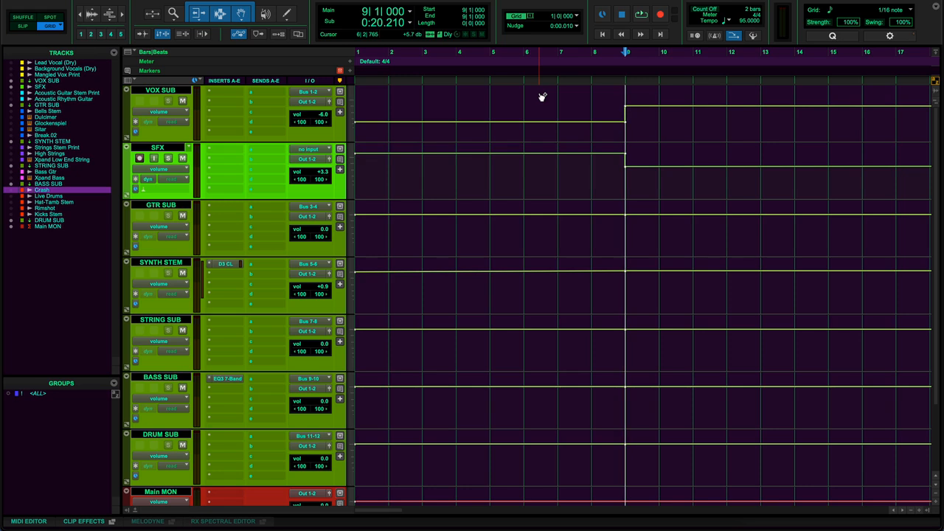
key("super+z")
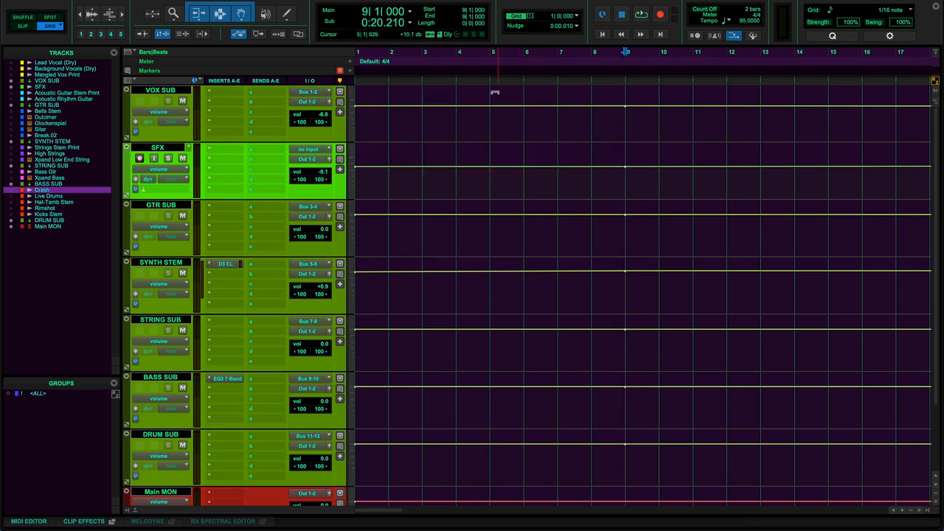
left_click_drag(532, 92, 524, 103)
key("super+z")
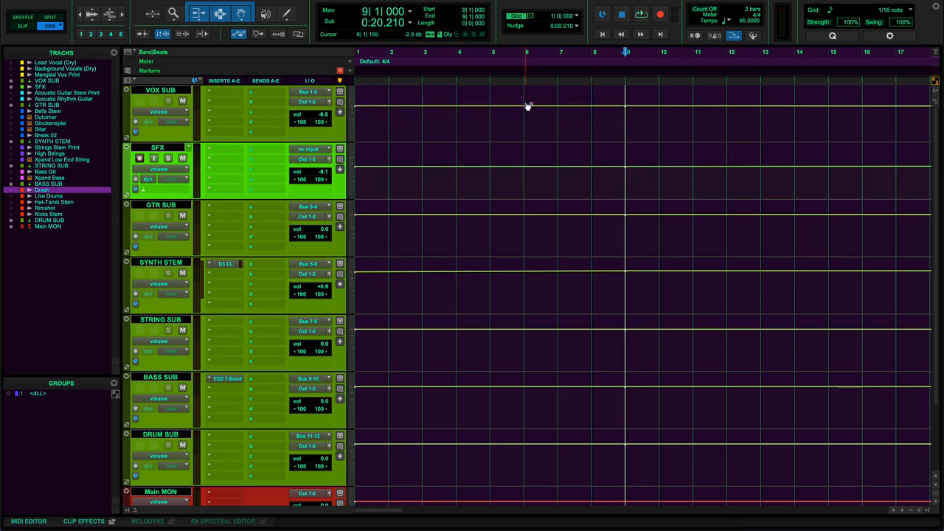
Choose the Free Hand mode for the Pencil tool.
scroll(515, 125, "right", 10)
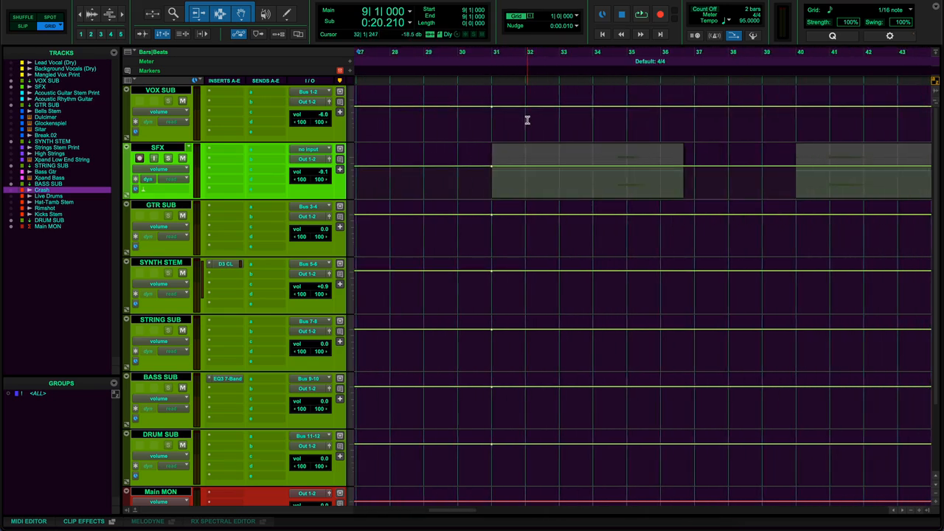
scroll(482, 128, "left", 10)
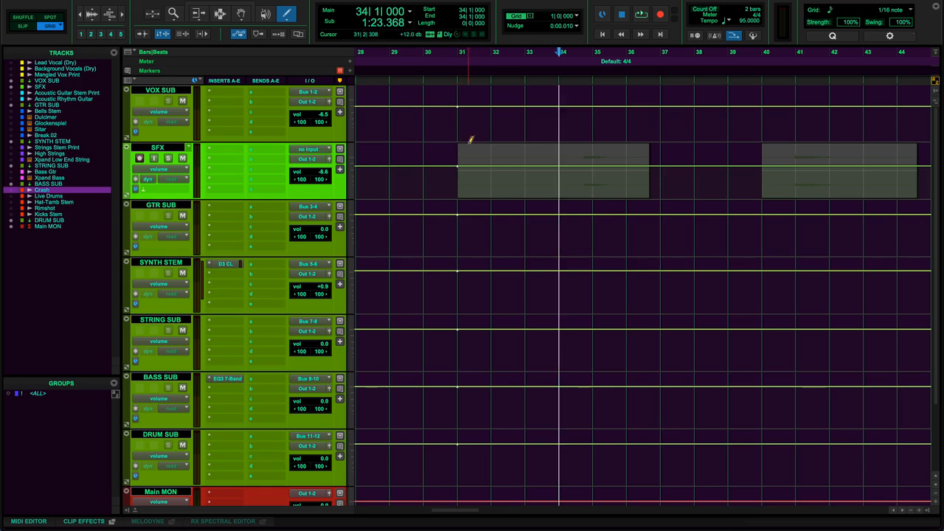
key("super+7")
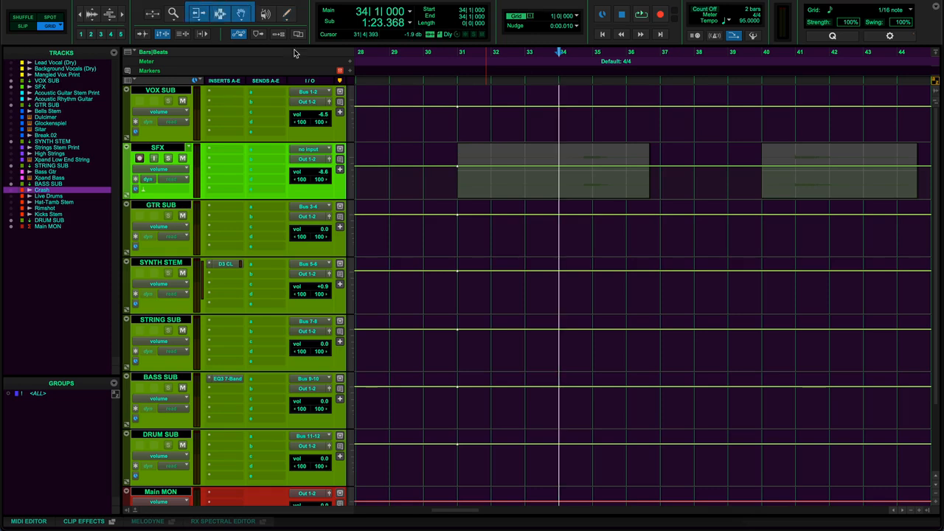
left_click_drag(582, 92, 581, 94)
left_click(288, 15)
left_click(288, 16)
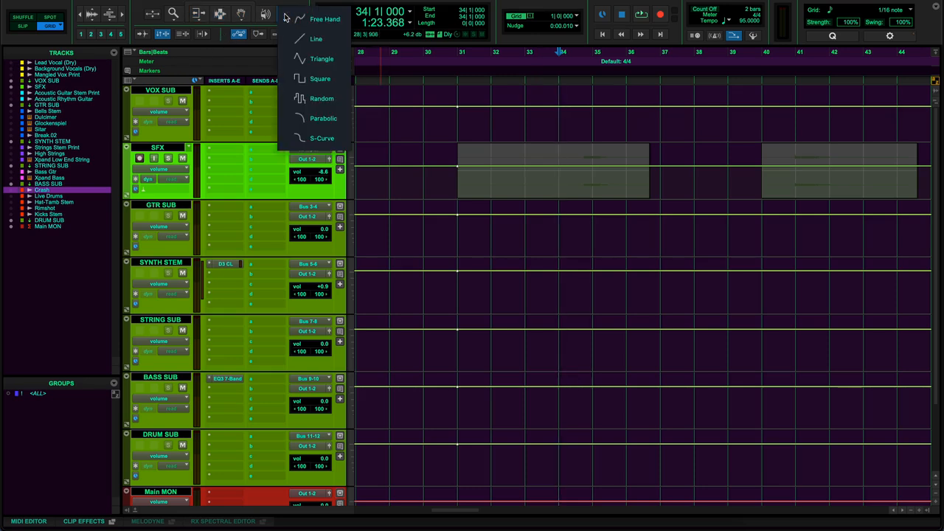
left_click(317, 20)
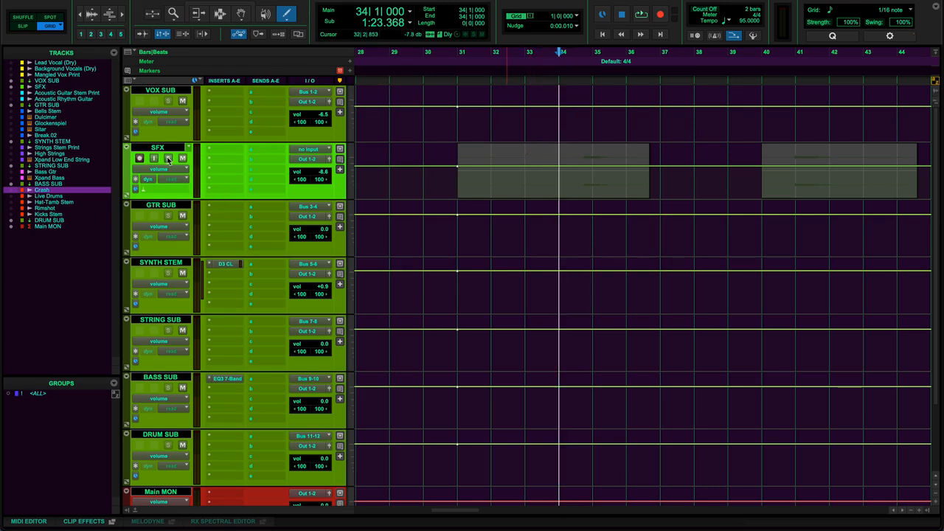
Solo the SFX track, play its first clip from bar 33 and stop playback.
scroll(557, 140, "right", 3)
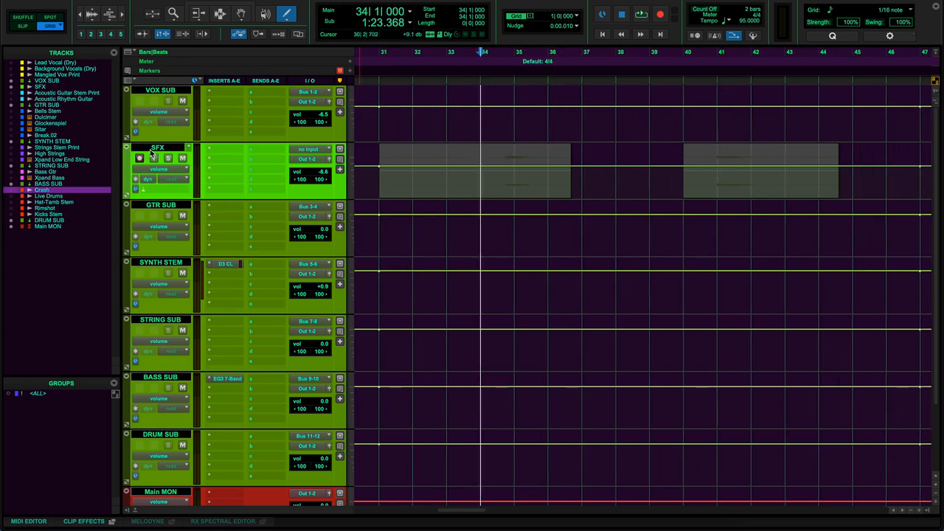
left_click(168, 159)
left_click(452, 54)
key("space")
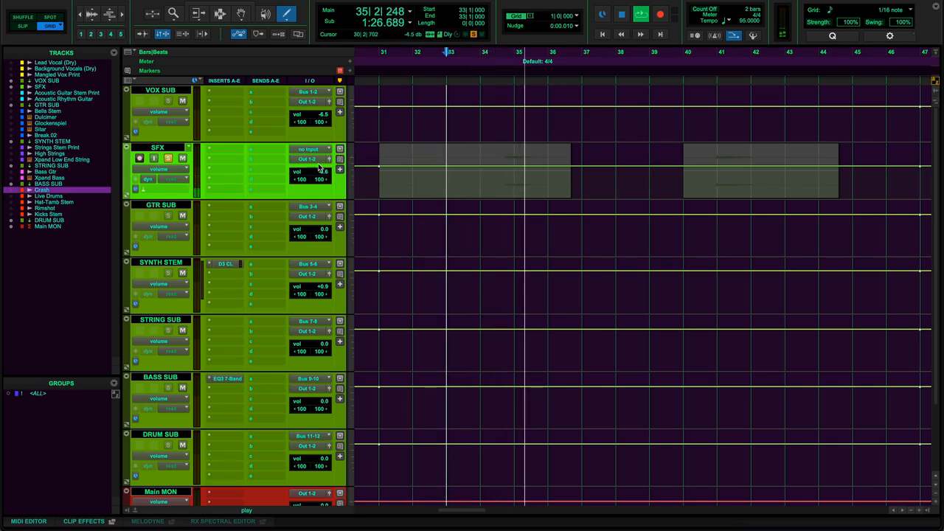
key("space")
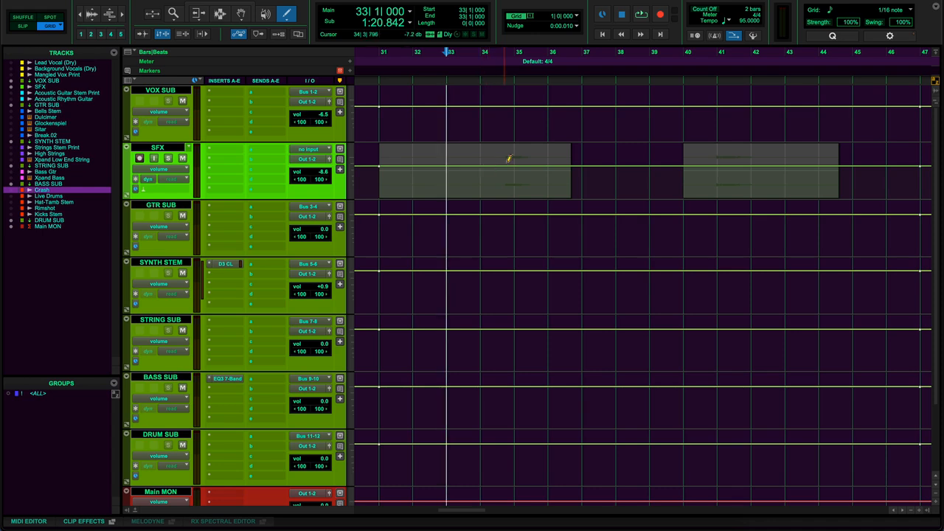
Draw a freehand volume curve on SFX from about bar 34 to bar 39, rising and dipping, and play it back.
scroll(486, 160, "left", 1)
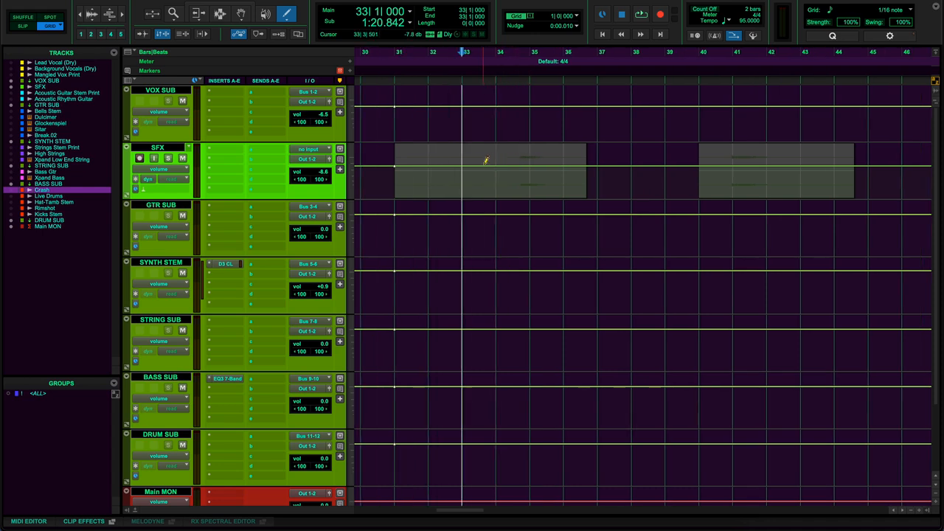
mouse_move(502, 166)
left_mouse_down()
mouse_move(571, 153)
mouse_move(582, 174)
mouse_move(626, 183)
mouse_move(653, 166)
left_mouse_up()
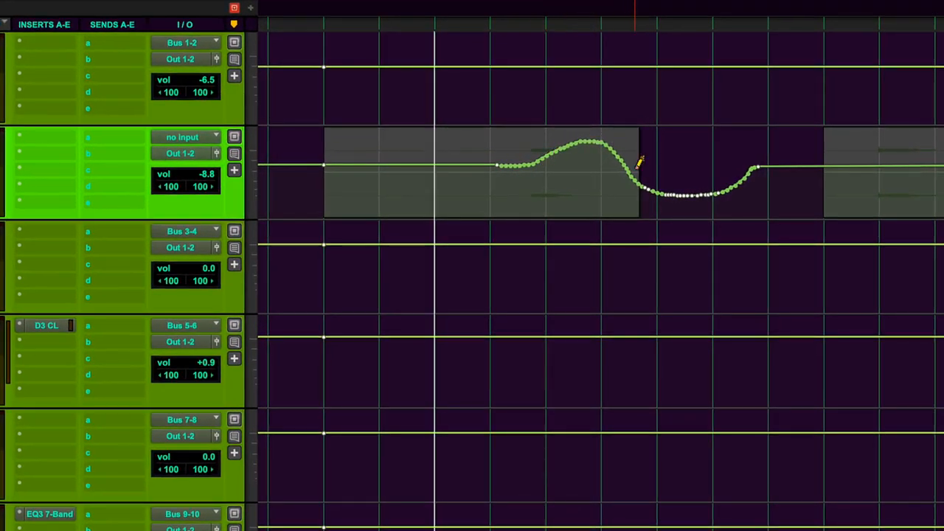
key("space")
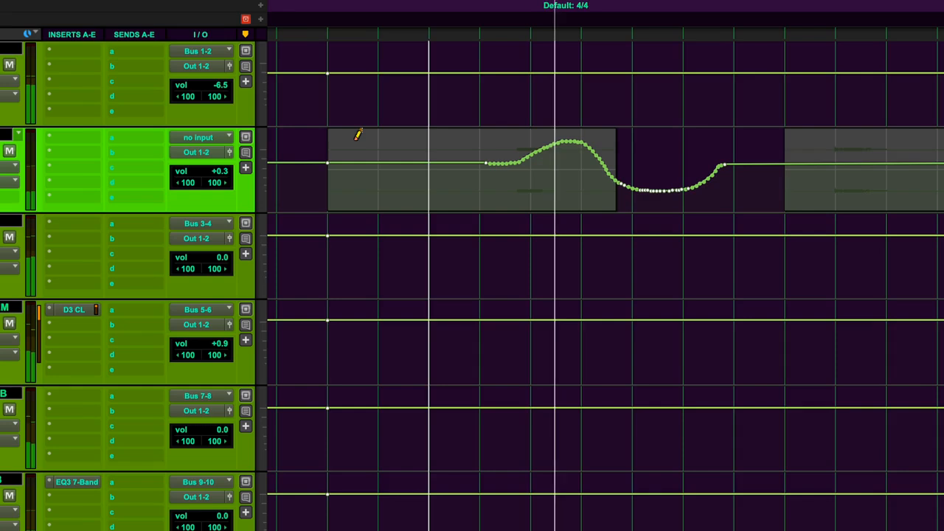
key("space")
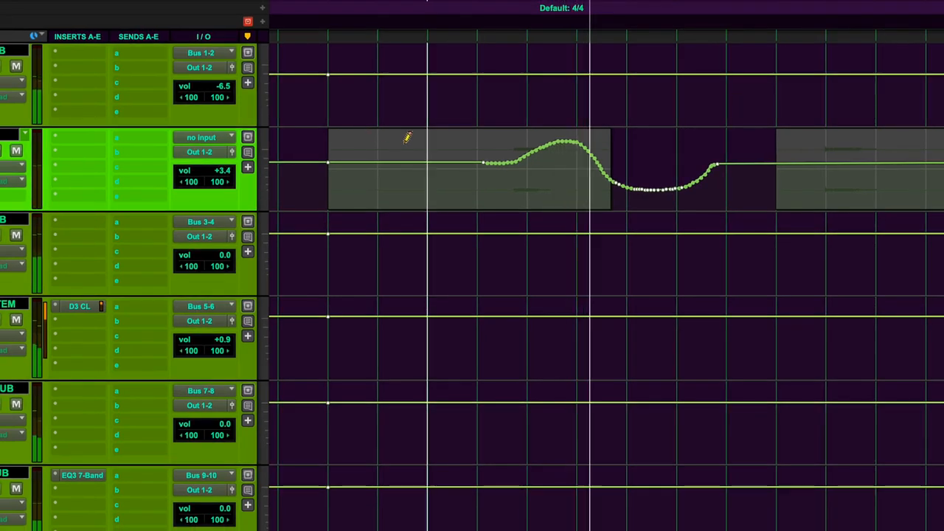
Undo the freehand volume curve on the SFX track.
scroll(377, 143, "left", 5)
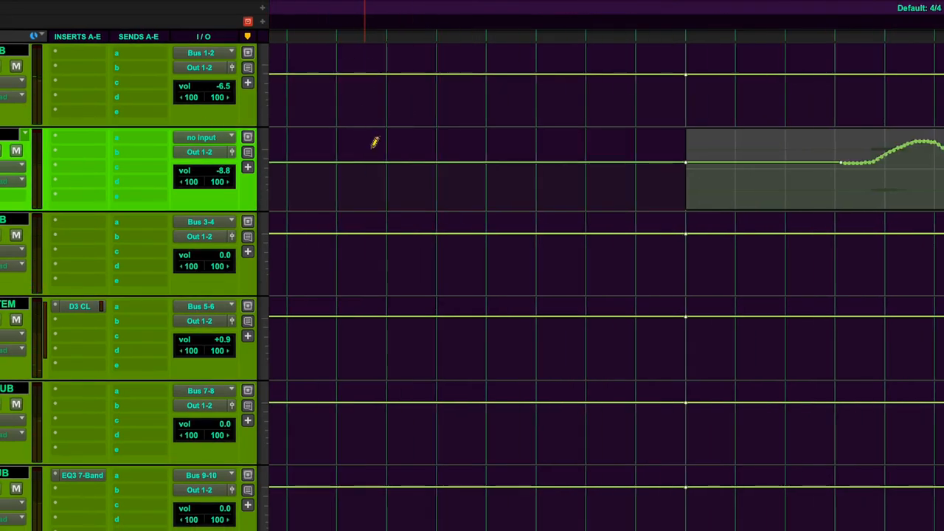
scroll(461, 163, "right", 3)
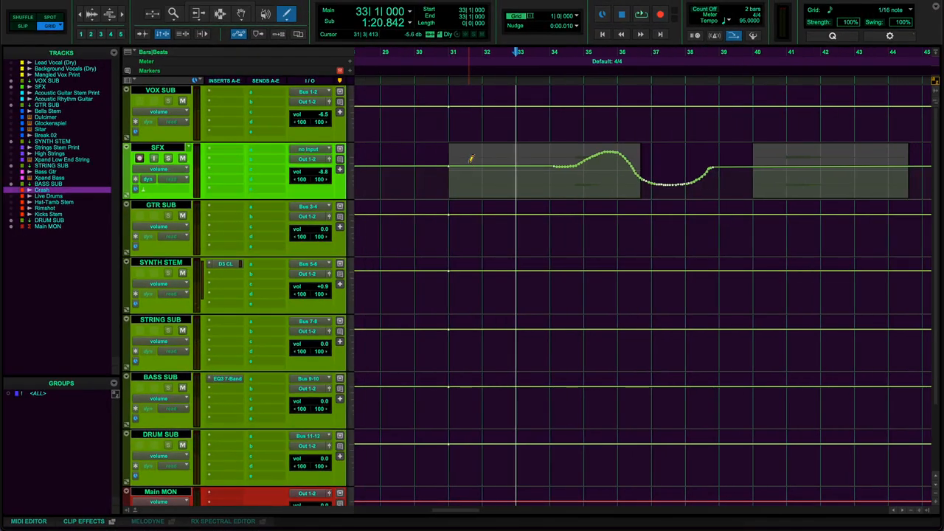
scroll(268, 25, "right", 1)
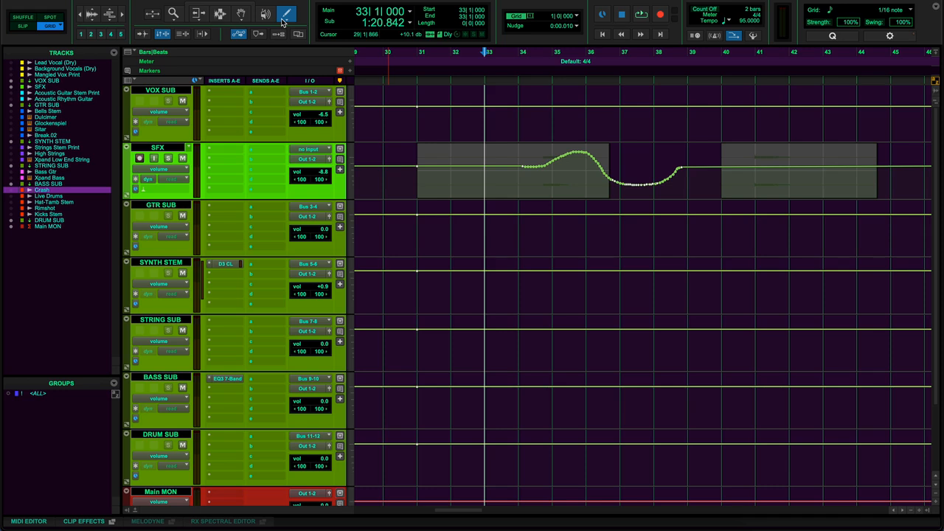
key("ctrl+z")
Try a rising volume line on SFX from bar 32 to about bar 36.5 with the Pencil's Line mode, and undo it.
left_click(287, 16)
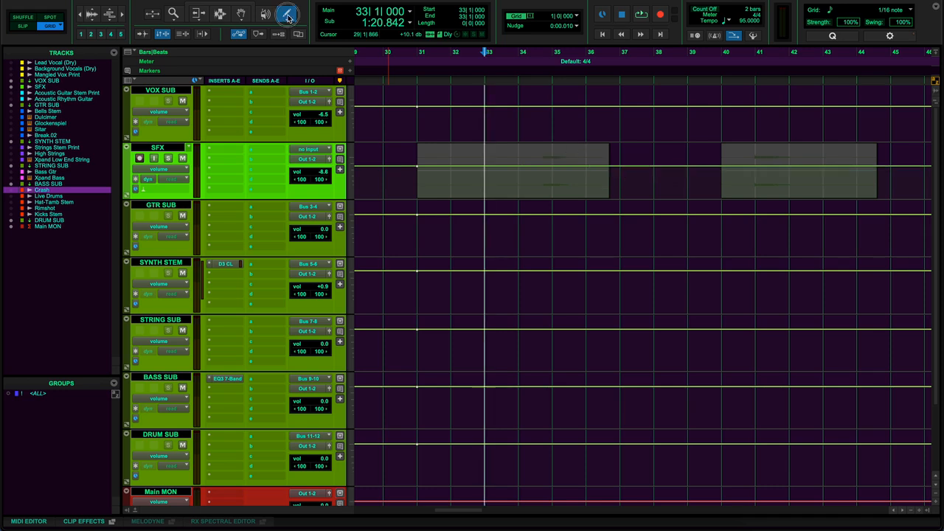
left_click(289, 20)
left_click(312, 37)
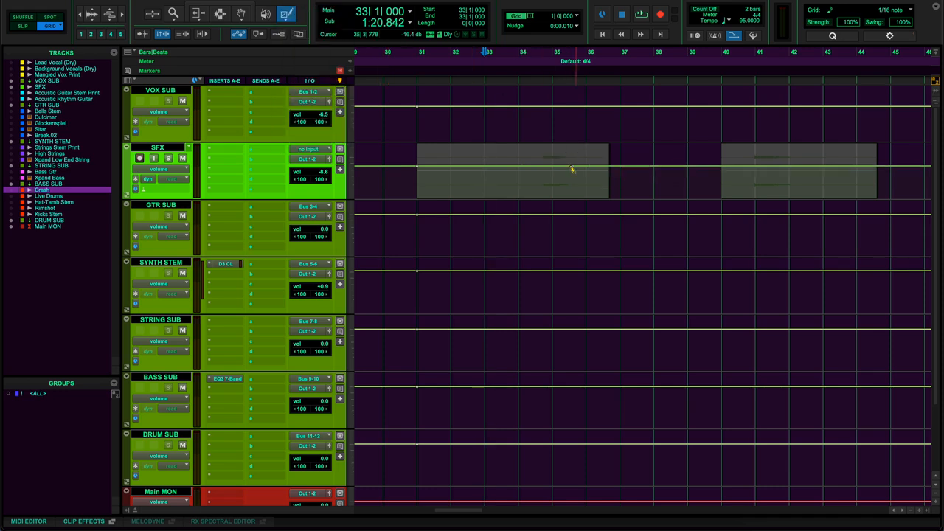
left_click_drag(449, 164, 600, 150)
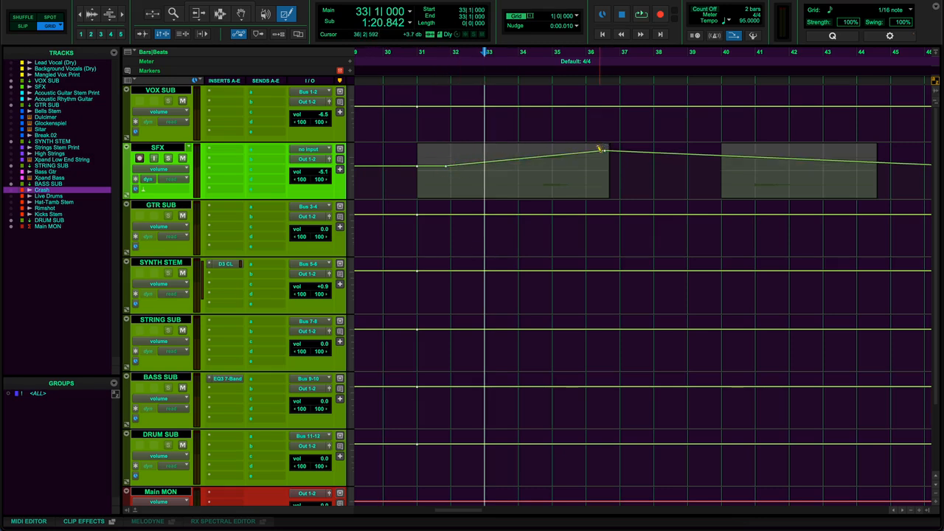
key("ctrl+z")
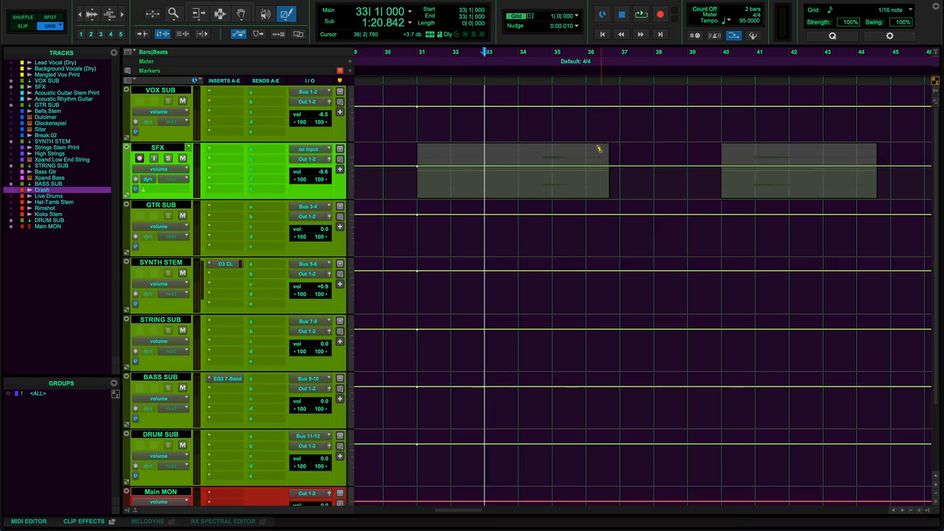
Switch the Pencil tool to Parabolic mode and back to Free Hand.
left_click(294, 16)
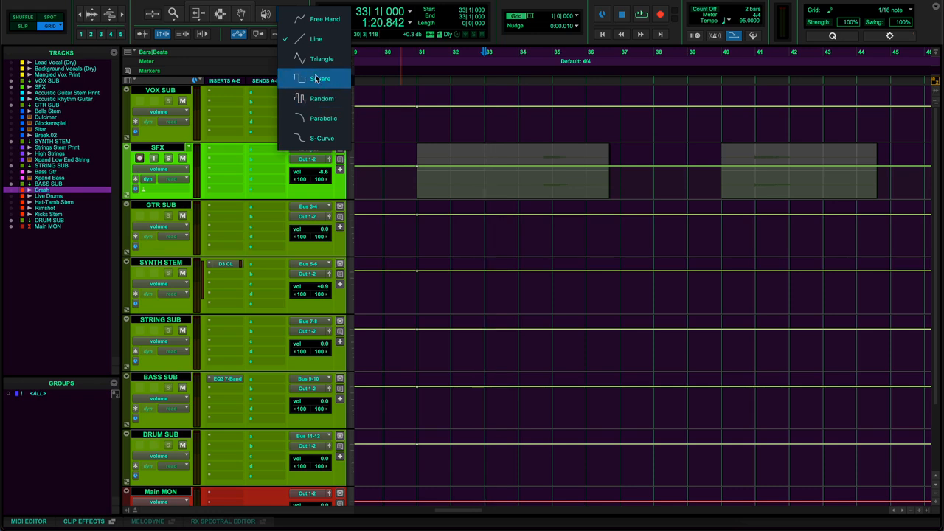
left_click(314, 118)
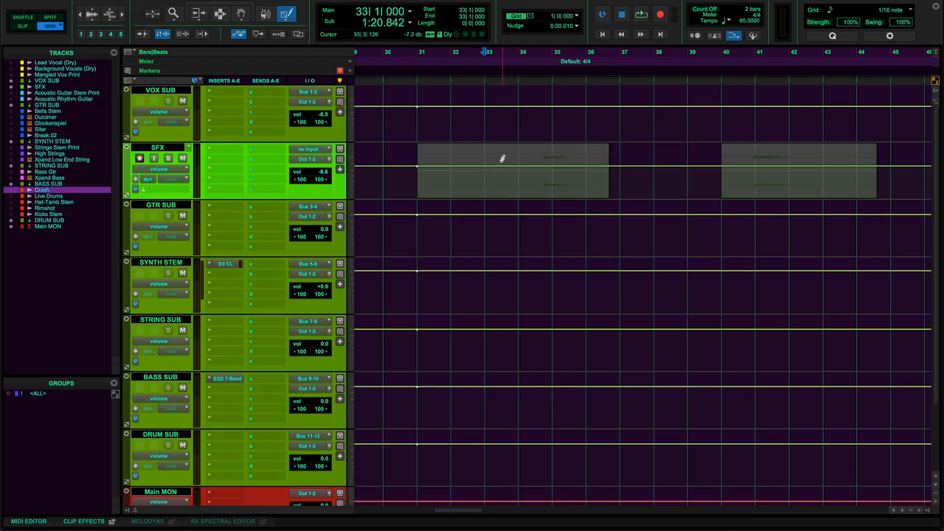
left_click(286, 14)
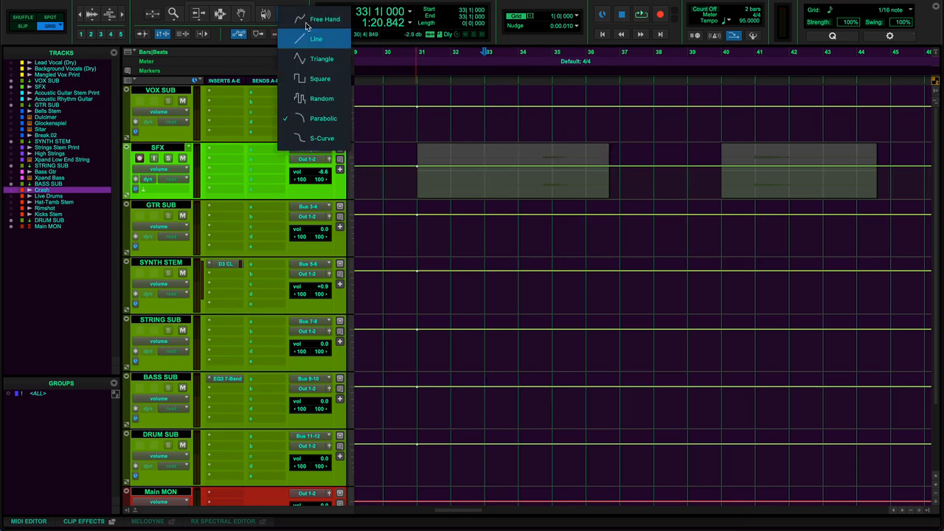
left_click(313, 21)
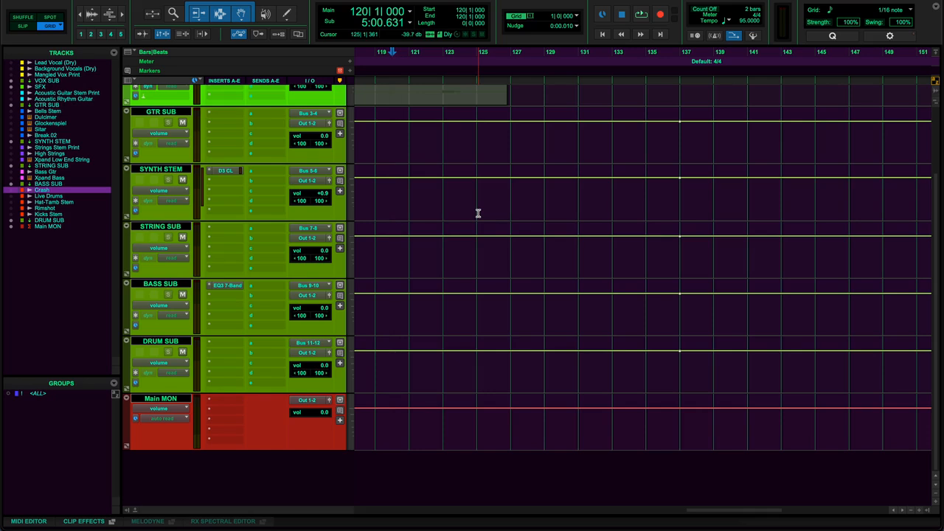
With the Grabber tool, locate bar 123 in the main counter and add a volume breakpoint there on Main MON.
key("F8")
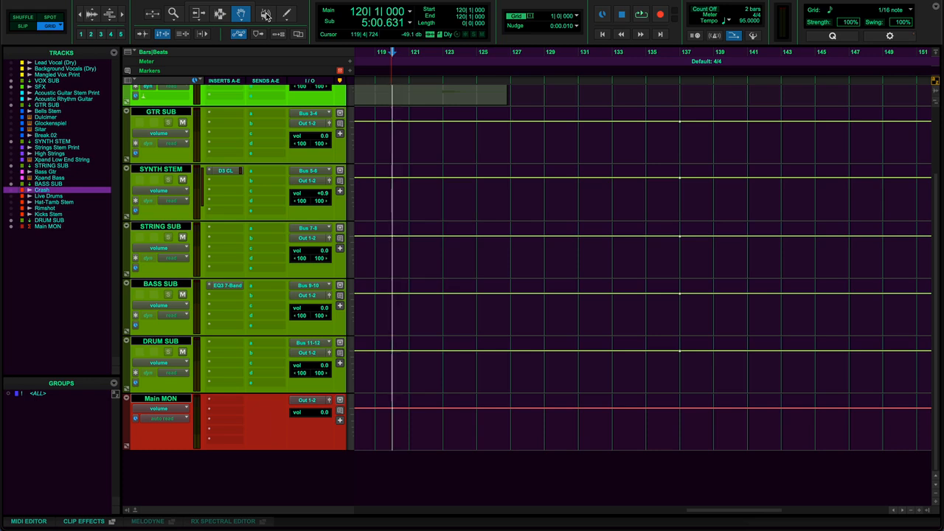
key("KP_Multiply")
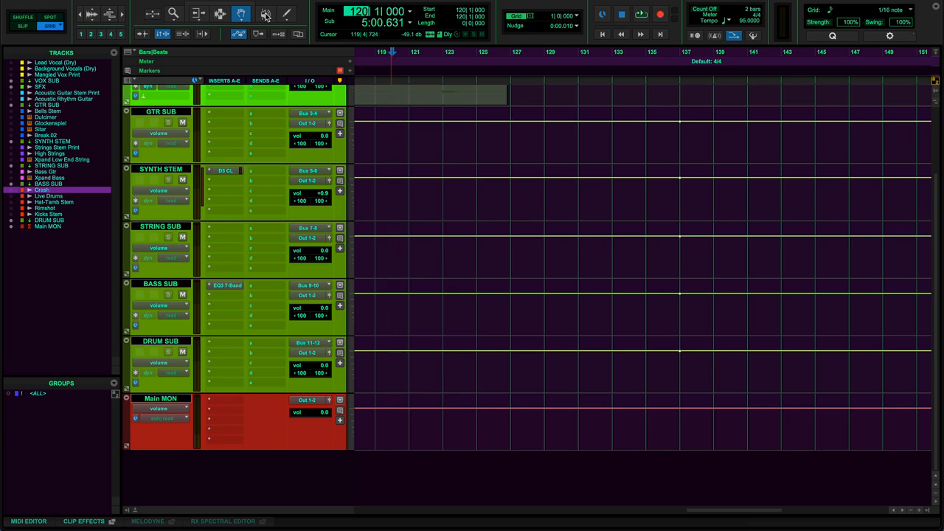
type("123")
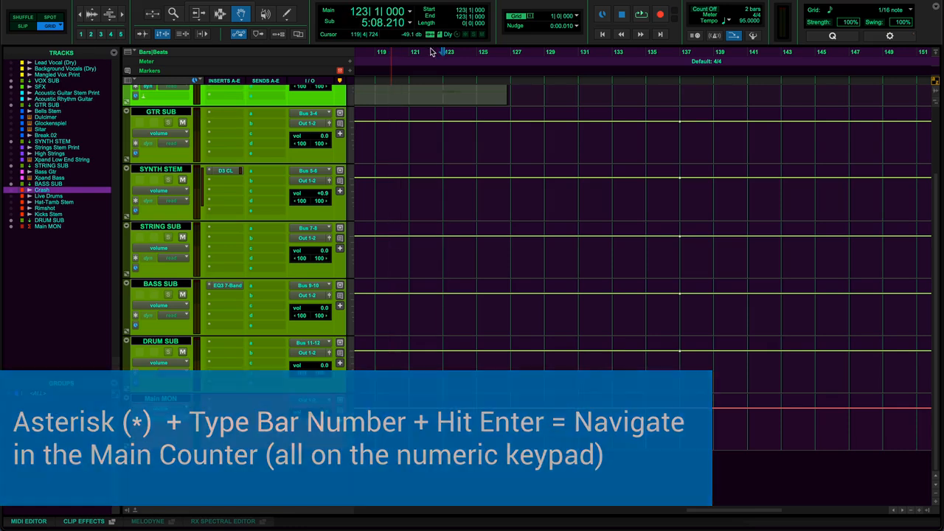
key("Return")
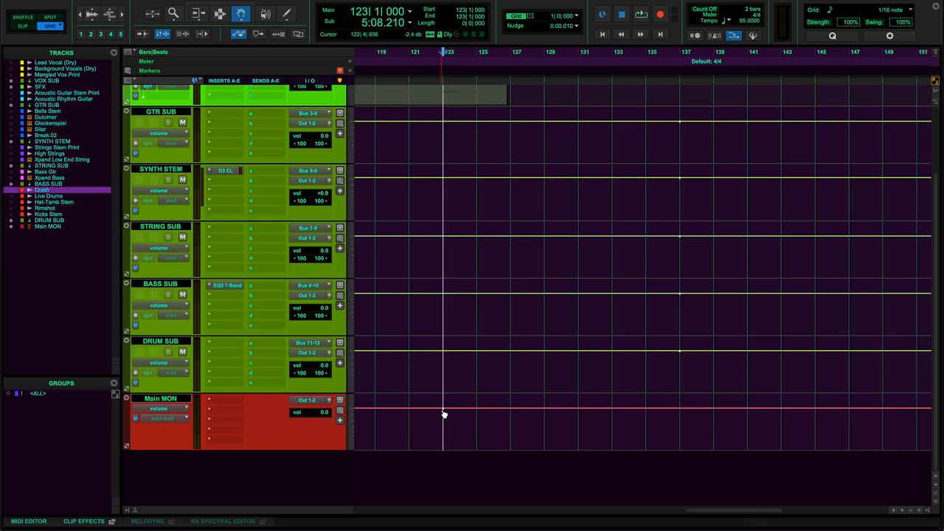
Create the Main MON fade-out by adding a volume breakpoint at bar 130 and lowering it to -81.2 dB.
type("130")
key("Return")
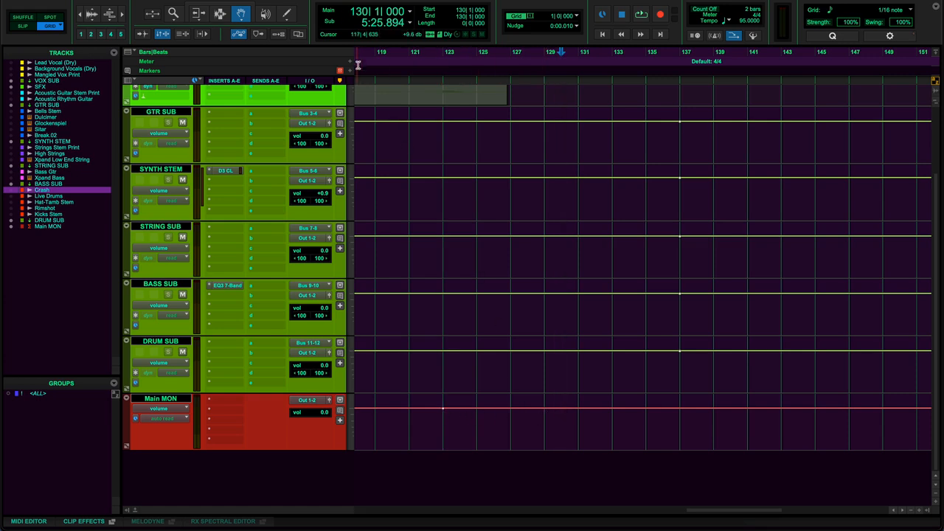
scroll(494, 268, "up", 1)
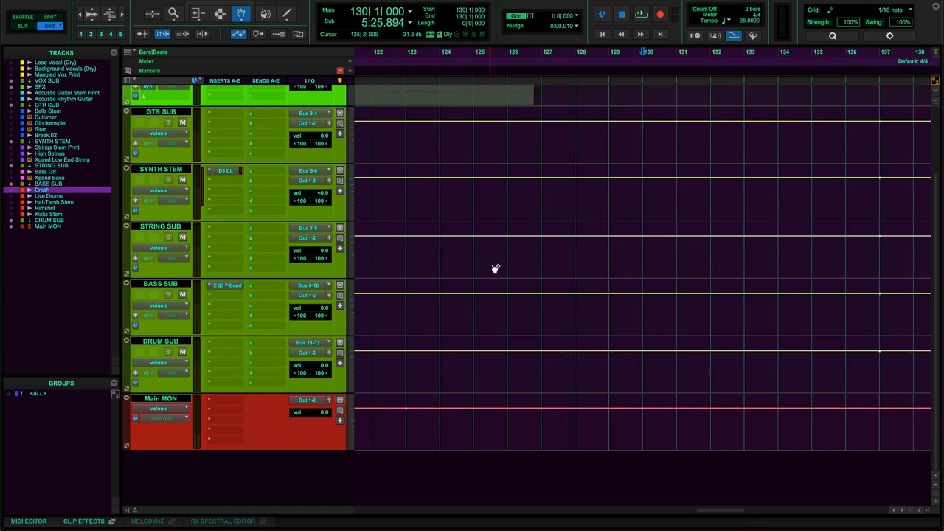
key("super+bracketright")
key("super+bracketright")
scroll(491, 275, "right", 4)
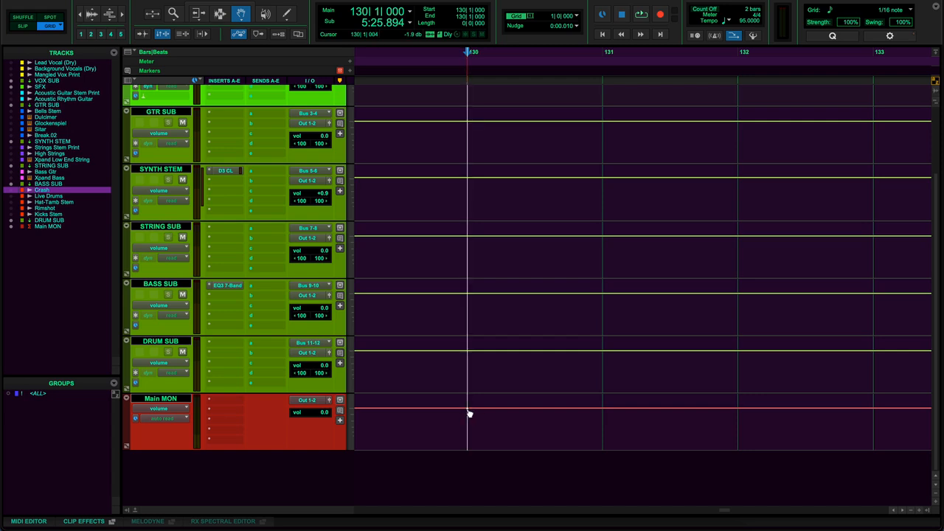
left_click_drag(468, 410, 466, 445)
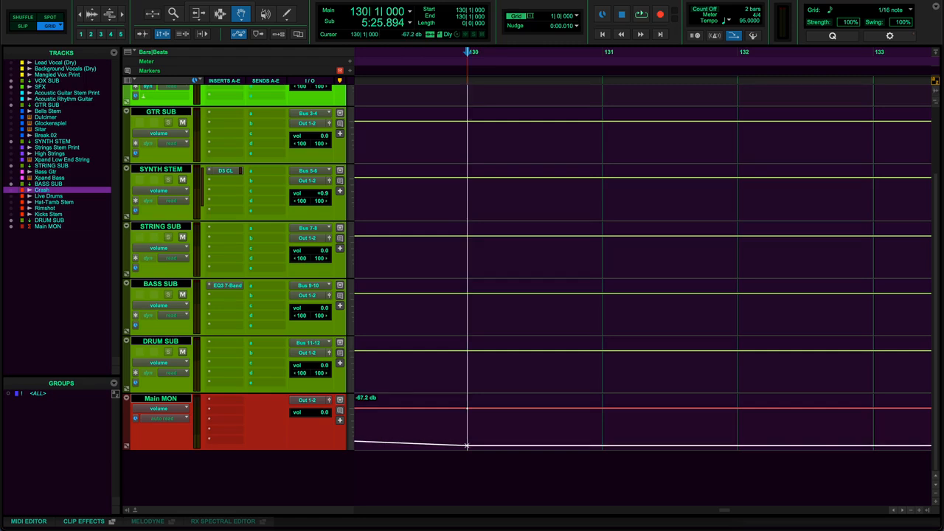
scroll(450, 425, "left", 4)
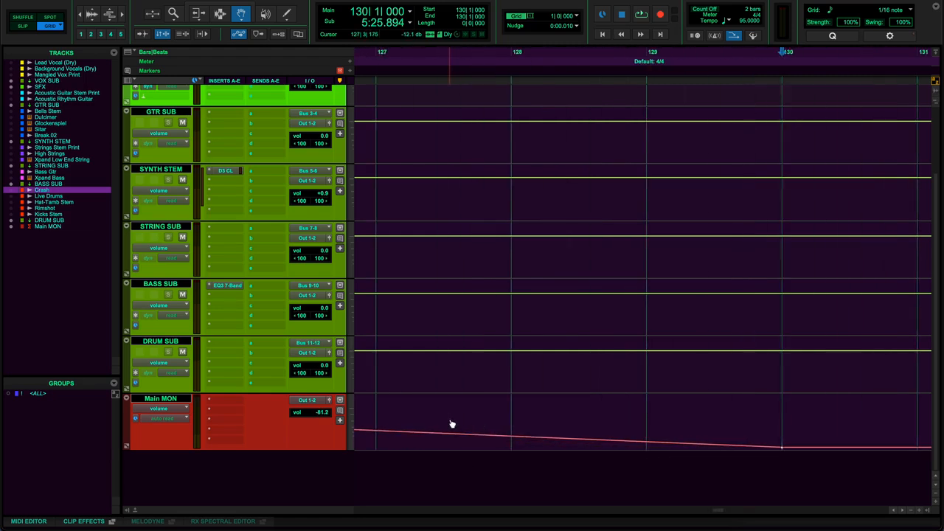
scroll(452, 424, "left", 1)
scroll(455, 414, "left", 8)
key("r")
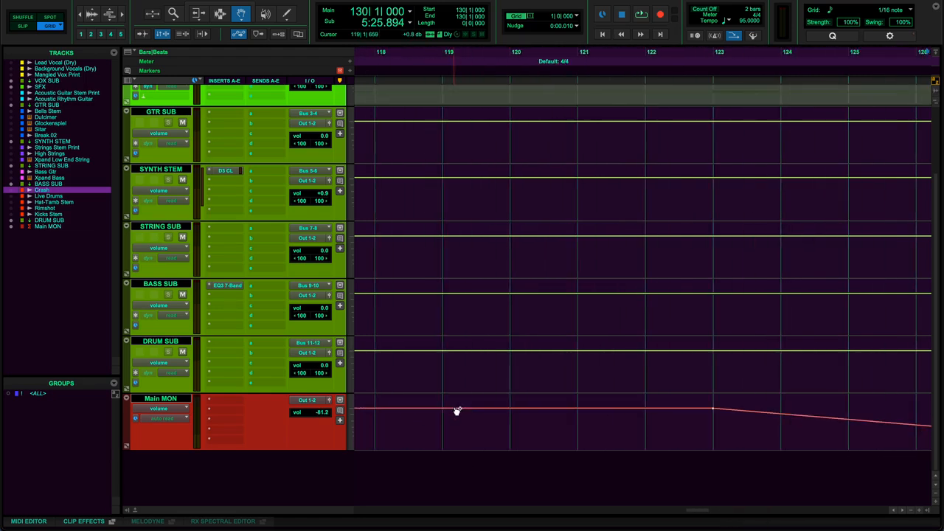
Set the edit selection's start position to bar 12.
scroll(694, 417, "right", 10)
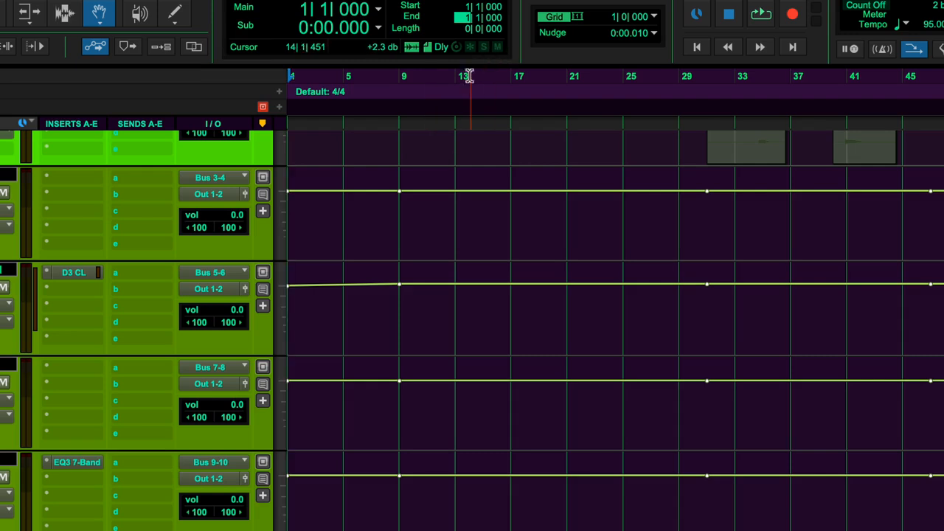
type("12")
key("Return")
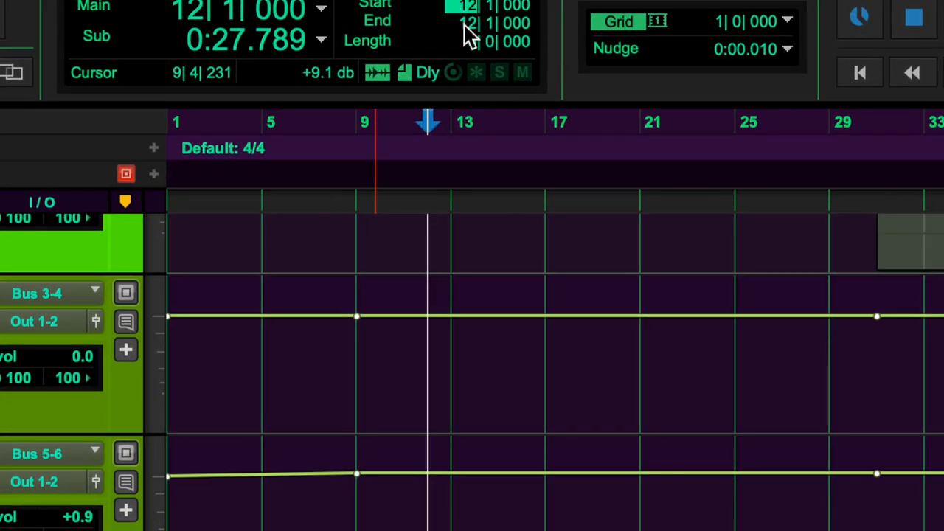
Set the edit selection to run from bar 1 to bar 130, covering the whole song including the fade-out.
key("Return")
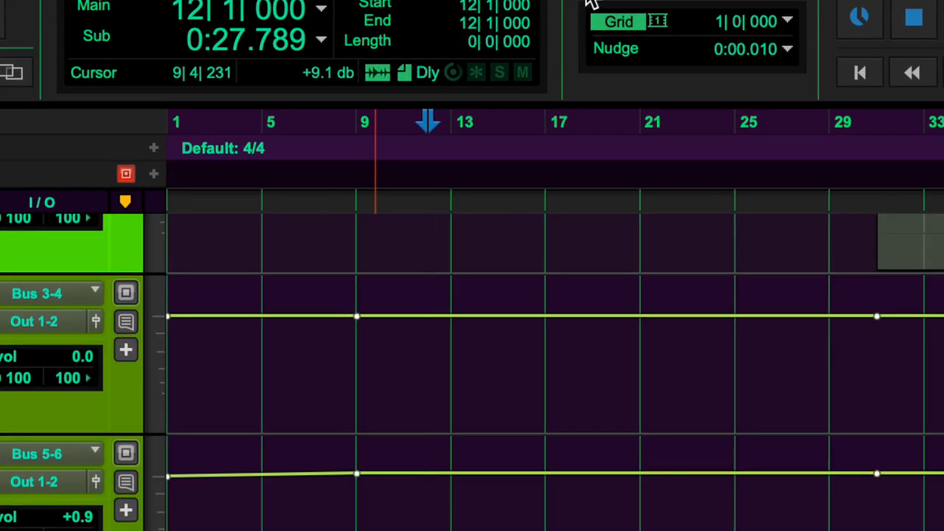
key("slash")
type("1")
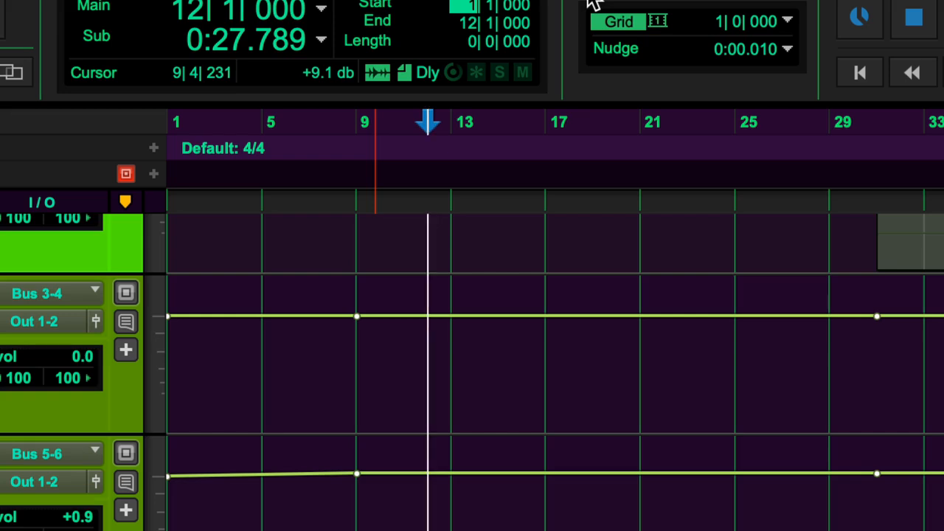
key("Tab")
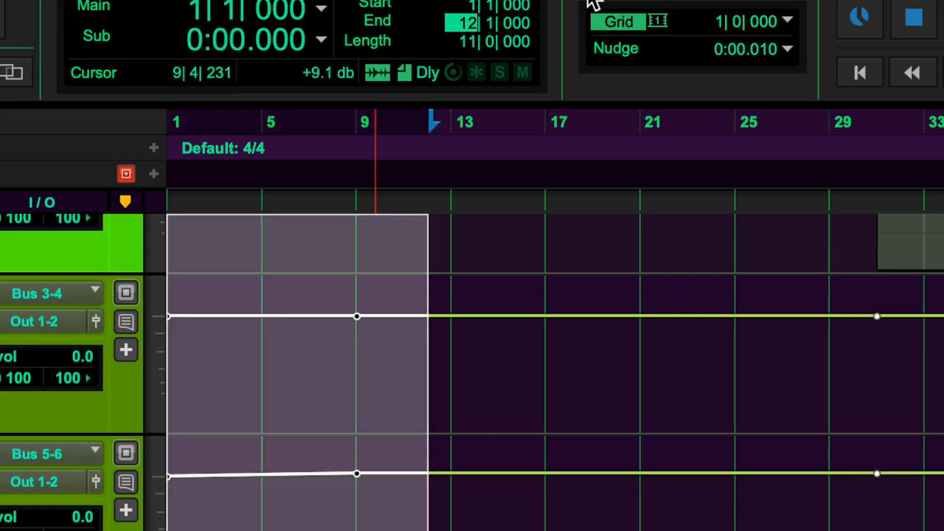
type("130")
key("Return")
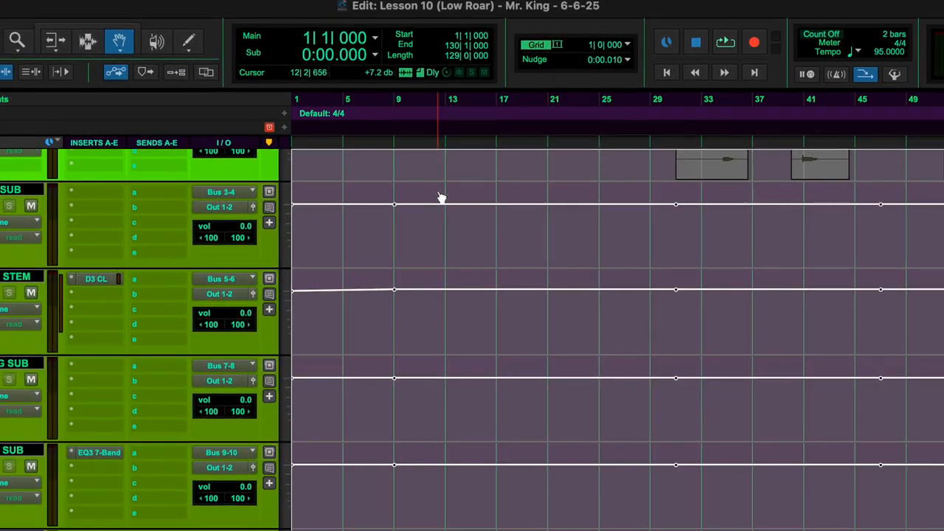
key("r")
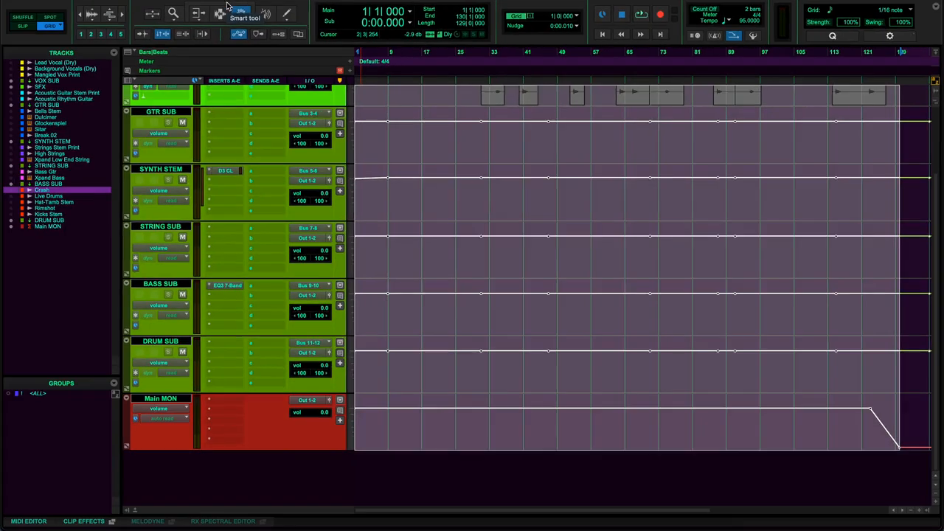
Open the Bounce Mix settings and examine the available mix source options.
left_click(77, 0)
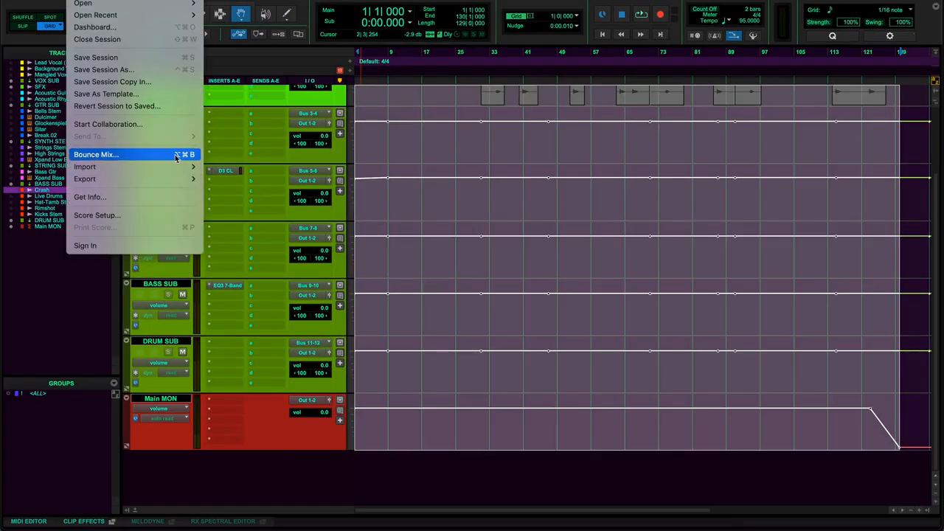
left_click(462, 2)
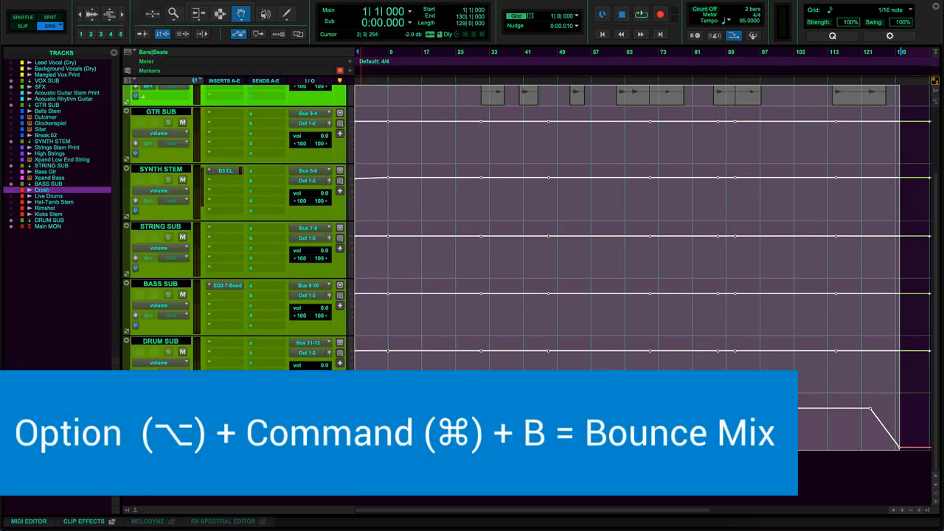
left_click(44, 1)
left_click(96, 1)
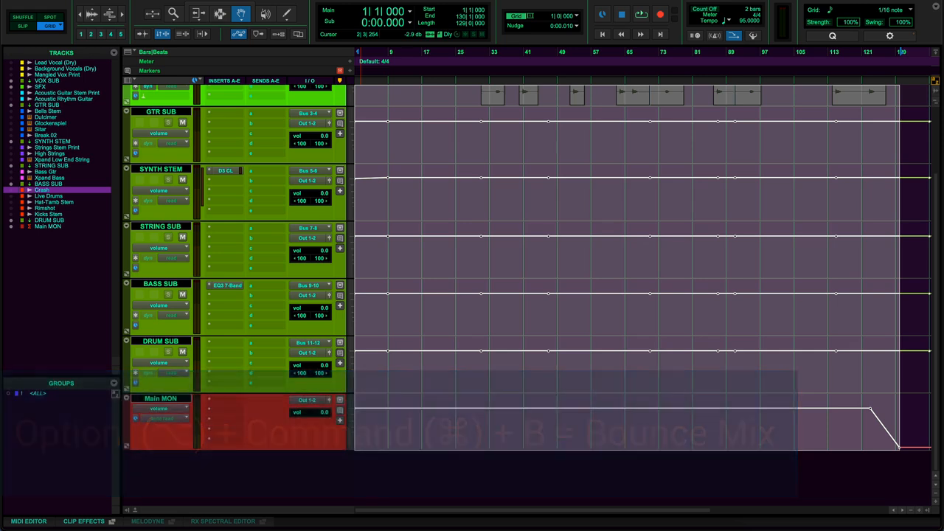
key("alt+super+b")
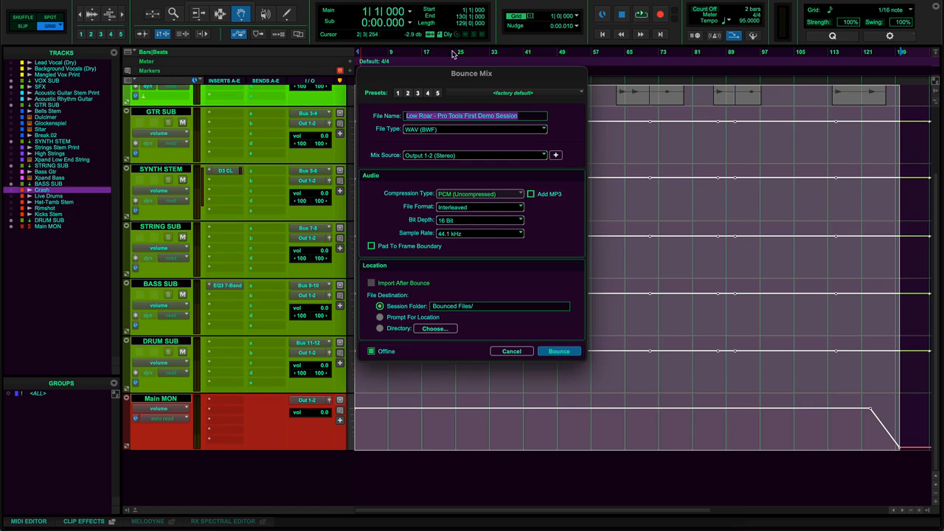
left_click(435, 157)
mouse_move(463, 158)
left_click(518, 158)
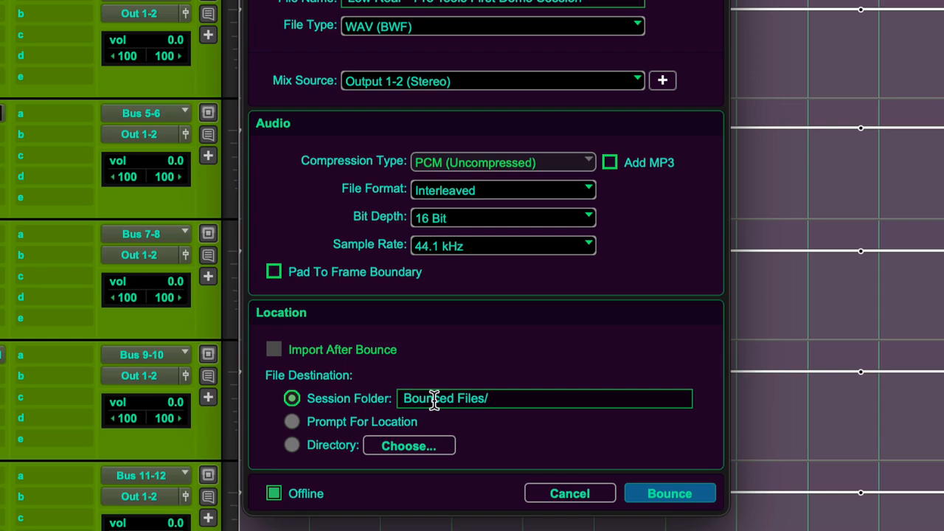
Try choosing a custom directory as the bounce destination, return it to the session folder, and dismiss the bounce settings.
left_click(292, 445)
left_click(396, 445)
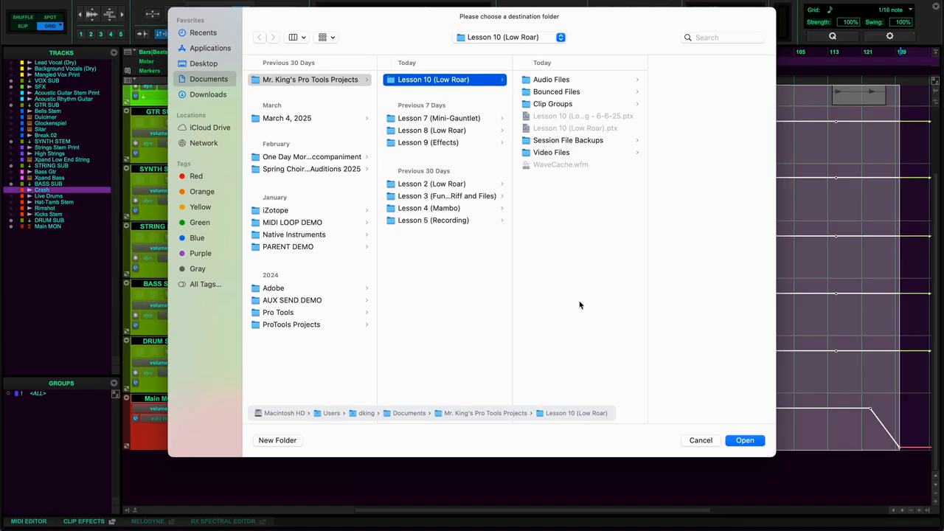
left_click(701, 441)
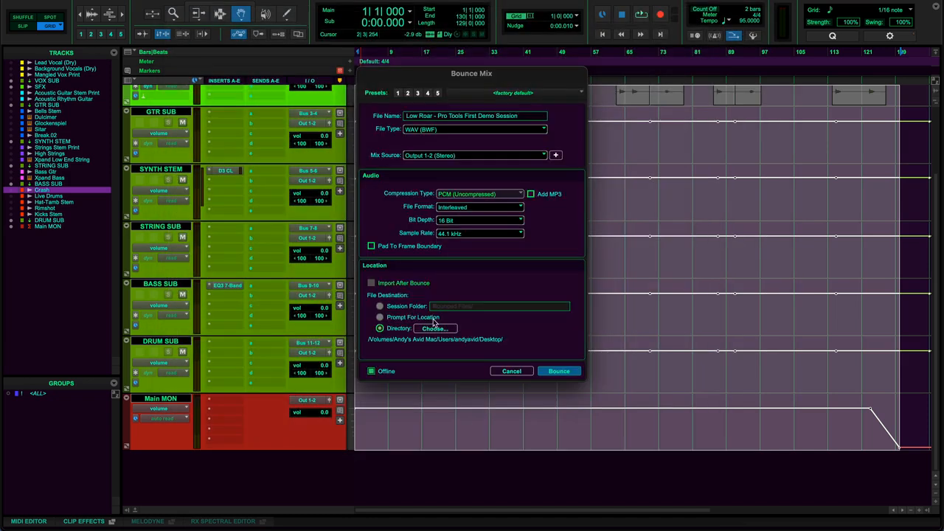
left_click(379, 306)
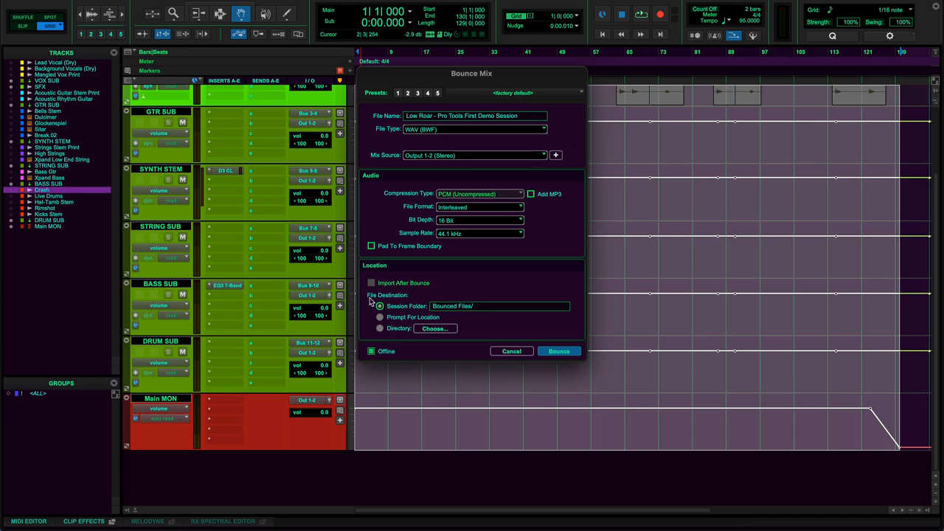
key("Escape")
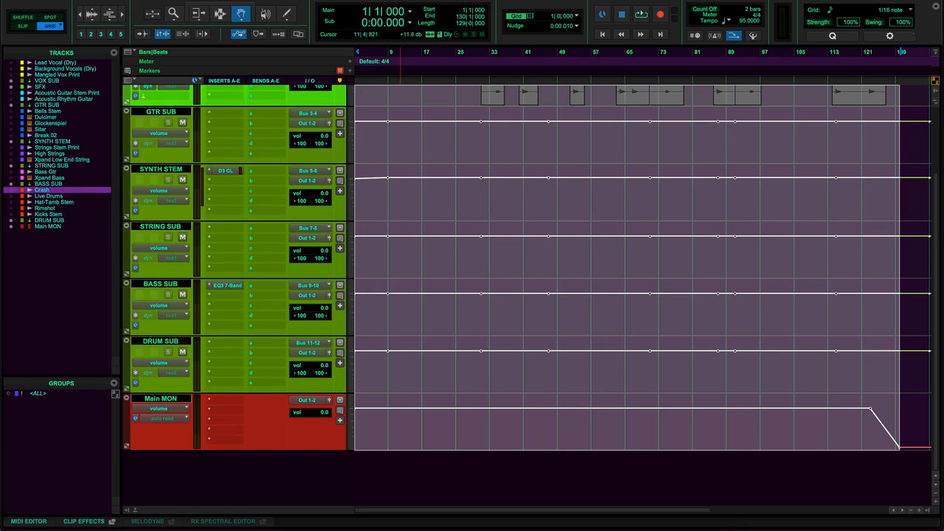
Set up a Save Session Copy In with the audio files included and proceed to choosing its name.
left_click(78, 0)
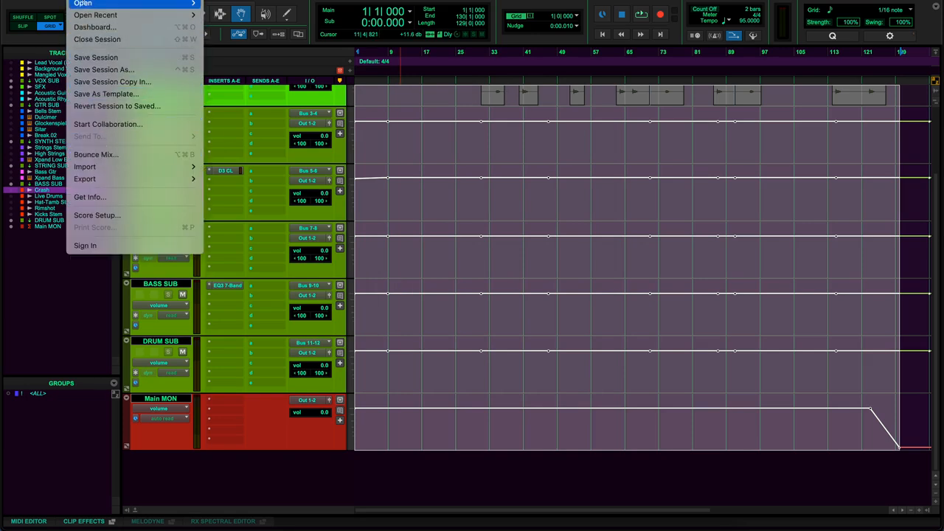
left_click(113, 82)
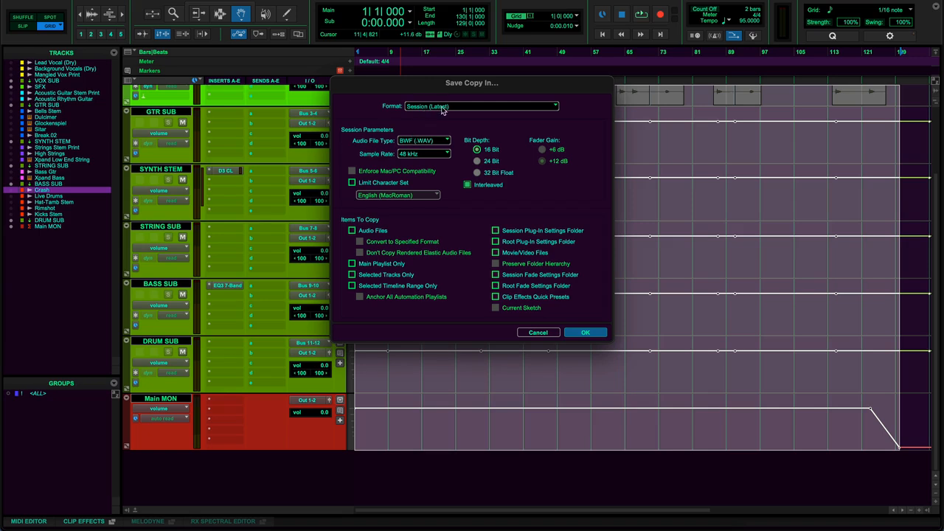
left_click(418, 158)
left_click(423, 146)
left_click(466, 185)
left_click(352, 231)
left_click(586, 333)
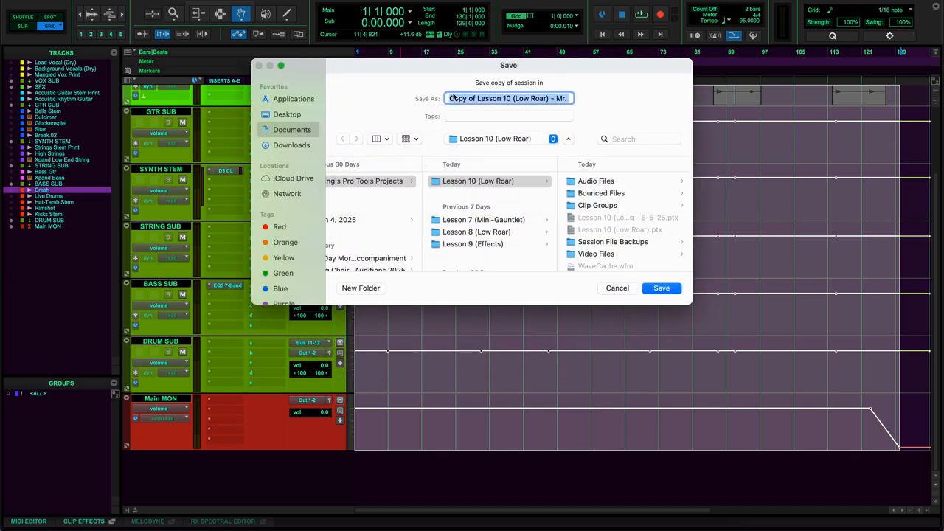
Remove the "Copy of" prefix from the session copy's file name.
left_click(478, 98)
key("BackSpace")
key("BackSpace")
key("BackSpace")
key("BackSpace")
key("BackSpace")
key("BackSpace")
key("BackSpace")
key("BackSpace")
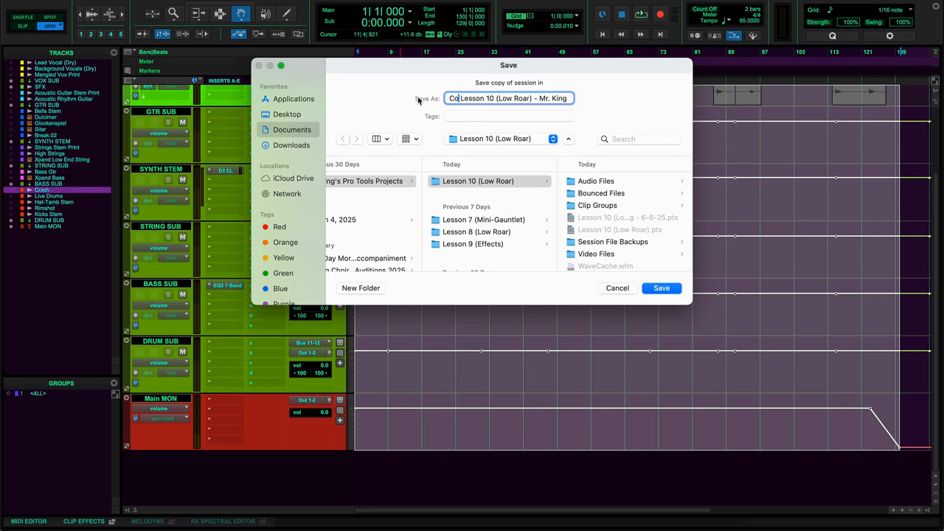
key("Right")
key("BackSpace")
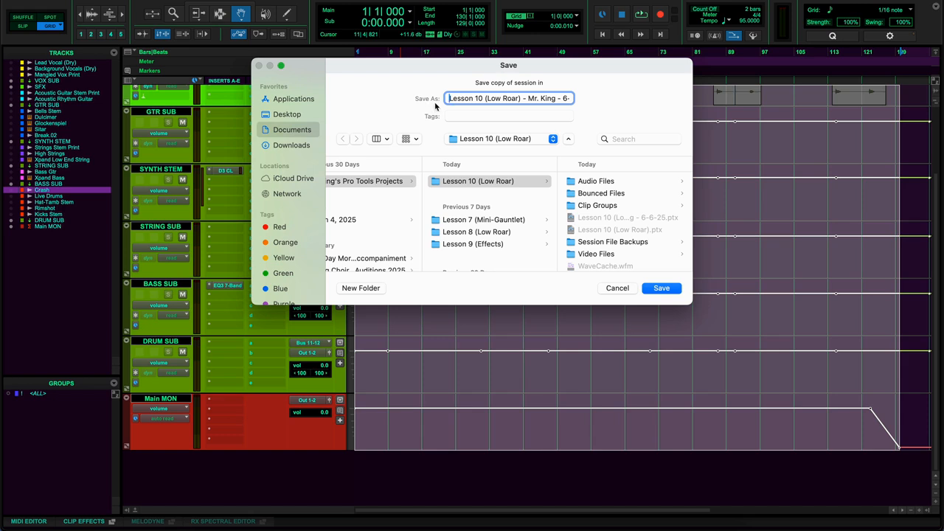
Append "Archived Copy" to the session copy's name and save it in the Lesson 10 (Low Roar) folder.
left_click(564, 102)
key("Down")
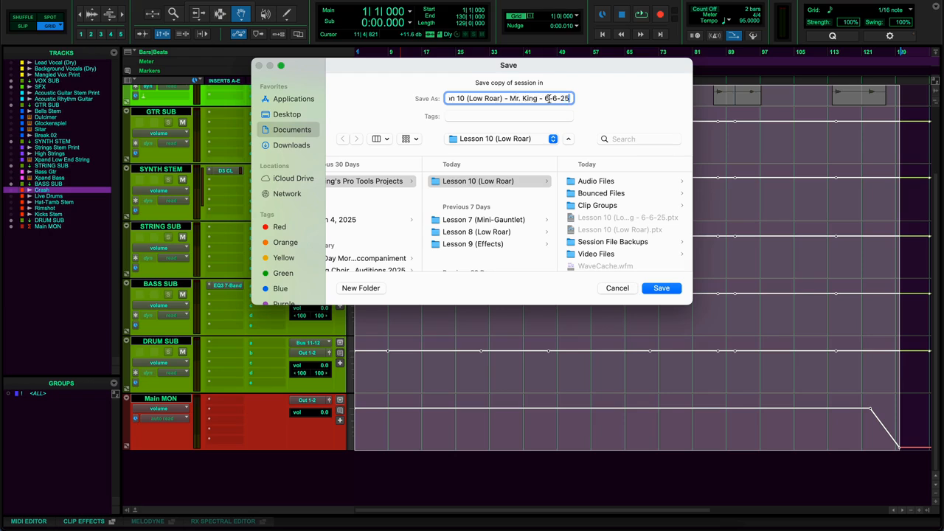
type("a")
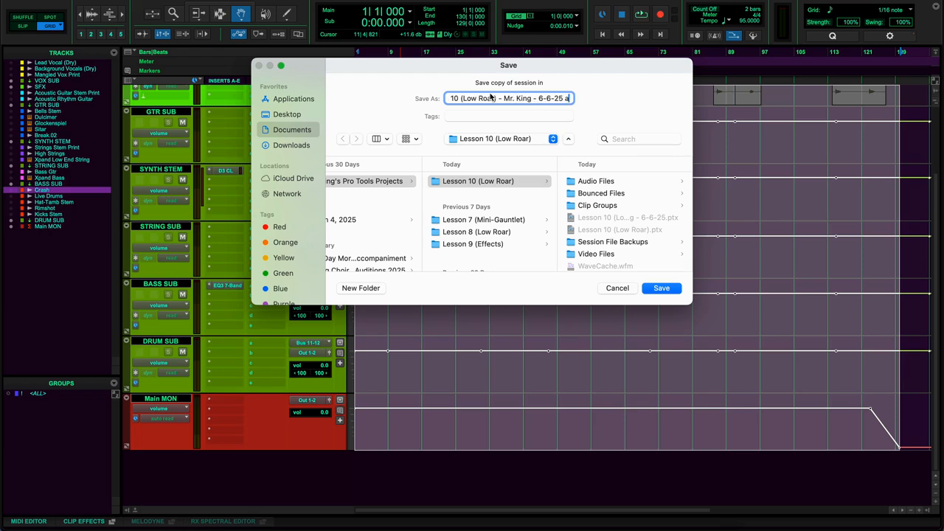
type("rchived Copy")
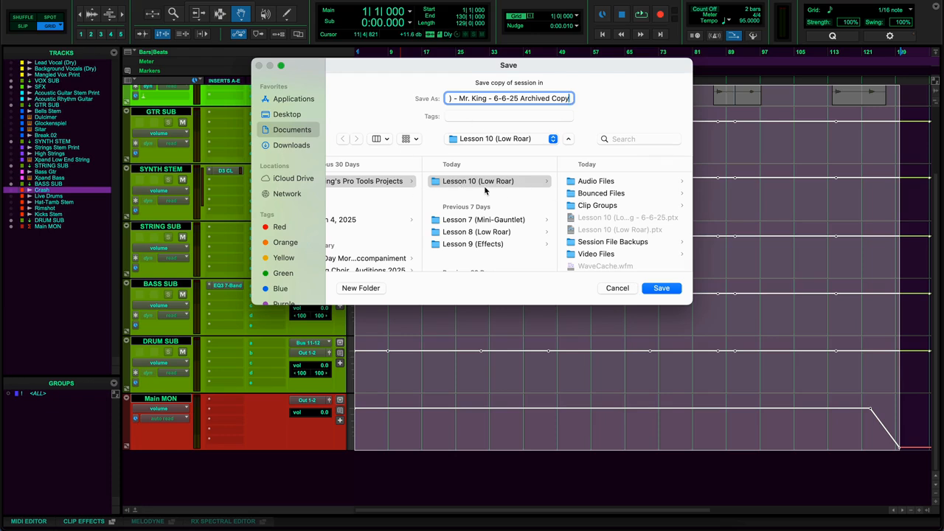
left_click(658, 287)
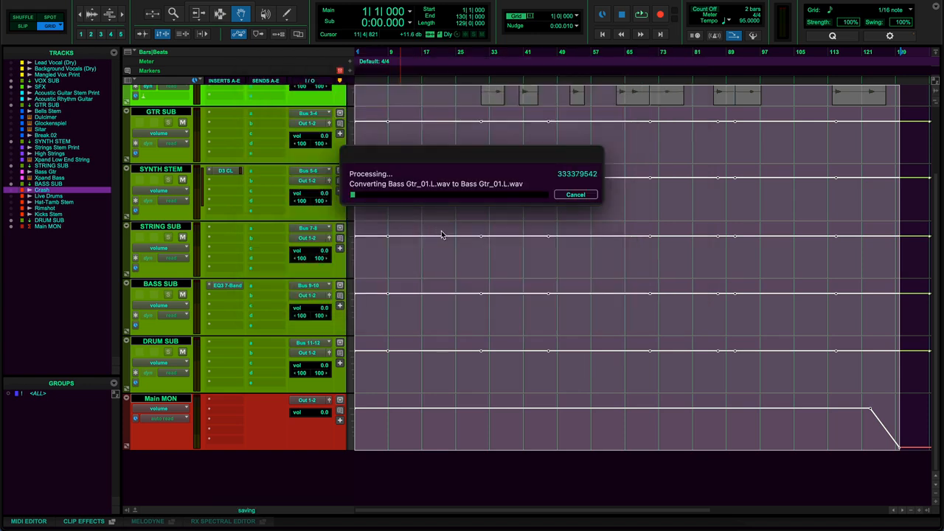